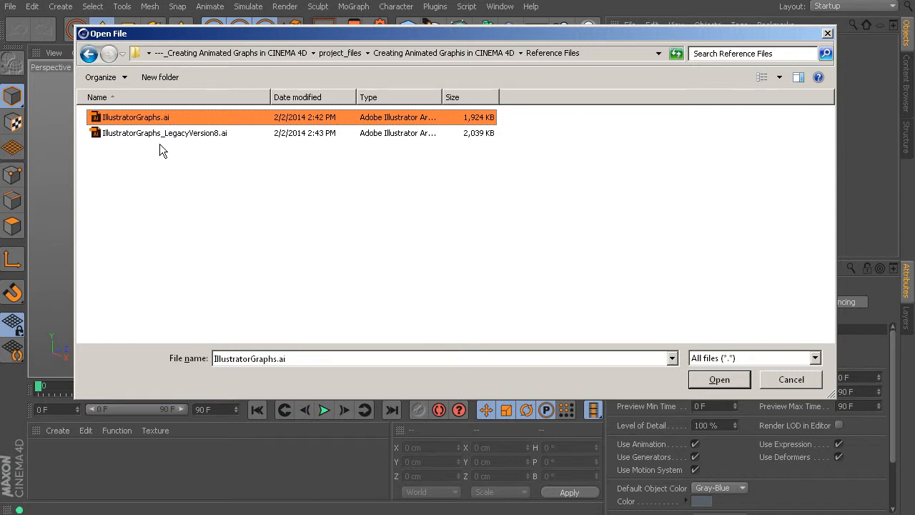
Import IllustratorGraphs_LegacyVersion8.ai at scale 1 centimeter with Connect Splines enabled.
left_click(162, 134)
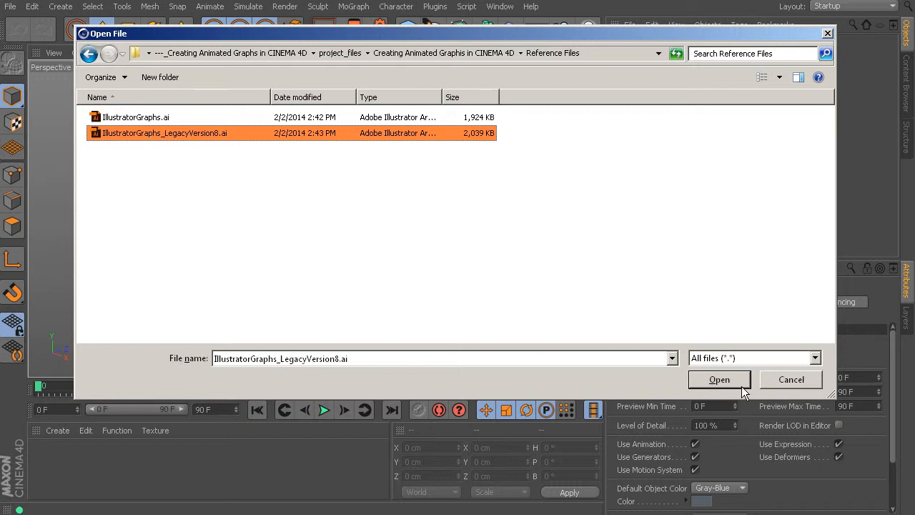
left_click(718, 379)
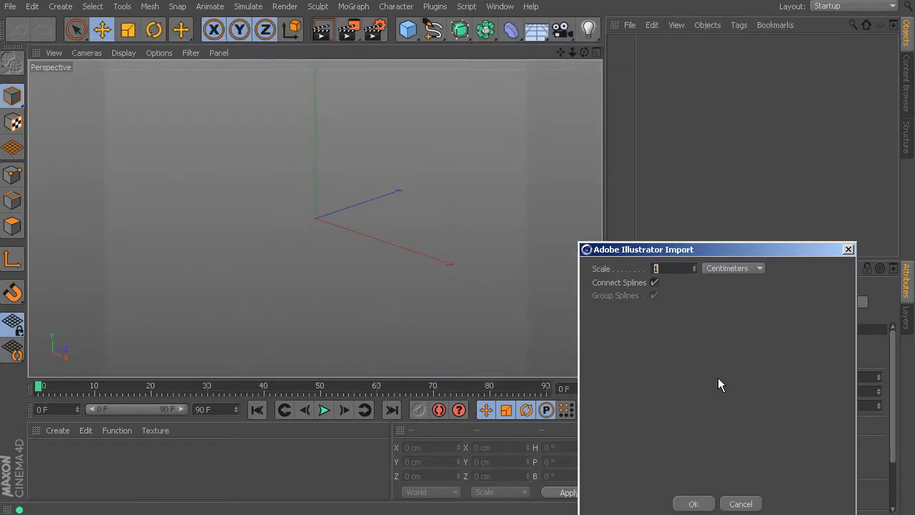
left_click_drag(727, 248, 575, 155)
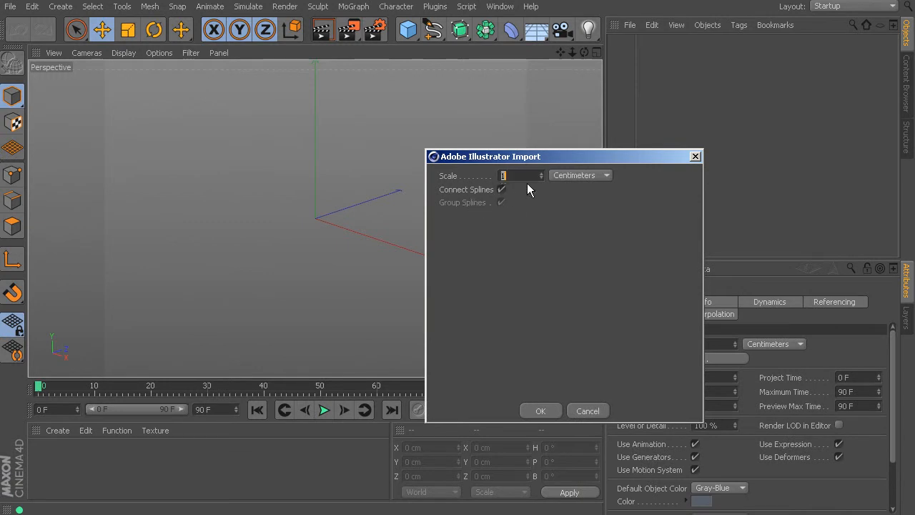
left_click(541, 411)
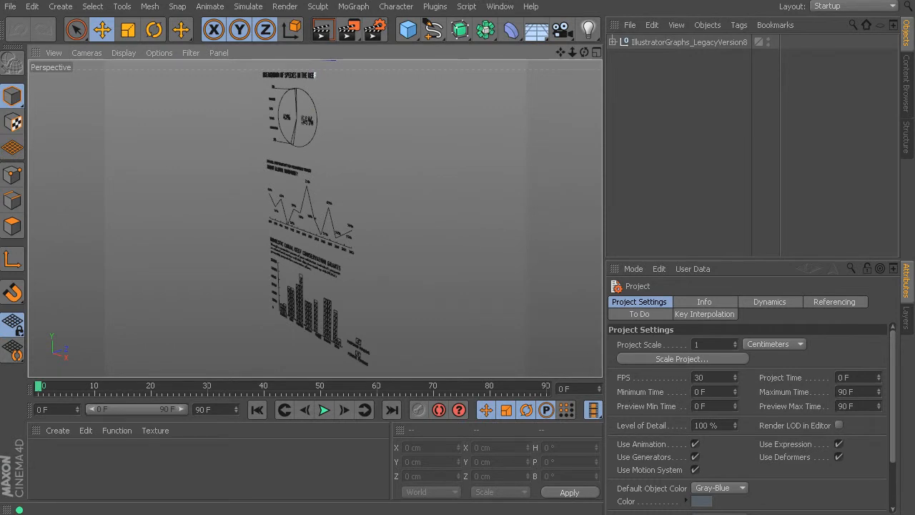
Examine the imported pie, line and bar chart splines from the heading down to the funding legend.
left_click(190, 53)
left_click(411, 167)
left_click_drag(282, 192, 389, 207, "alt")
scroll(276, 113, "up", 5)
middle_click_drag(296, 118, 212, 261, "alt")
left_click_drag(212, 261, 284, 244, "alt")
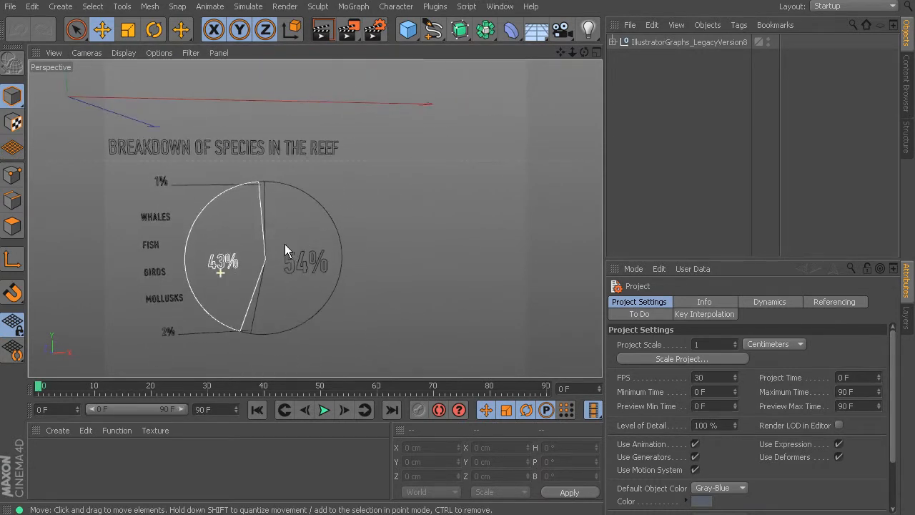
left_click_drag(344, 342, 330, 229, "alt")
middle_click_drag(350, 269, 334, 114, "alt")
middle_click_drag(348, 240, 326, 121, "alt")
mouse_move(447, 324)
middle_mouse_down("alt")
mouse_move(421, 211)
mouse_move(431, 155)
middle_mouse_up("alt")
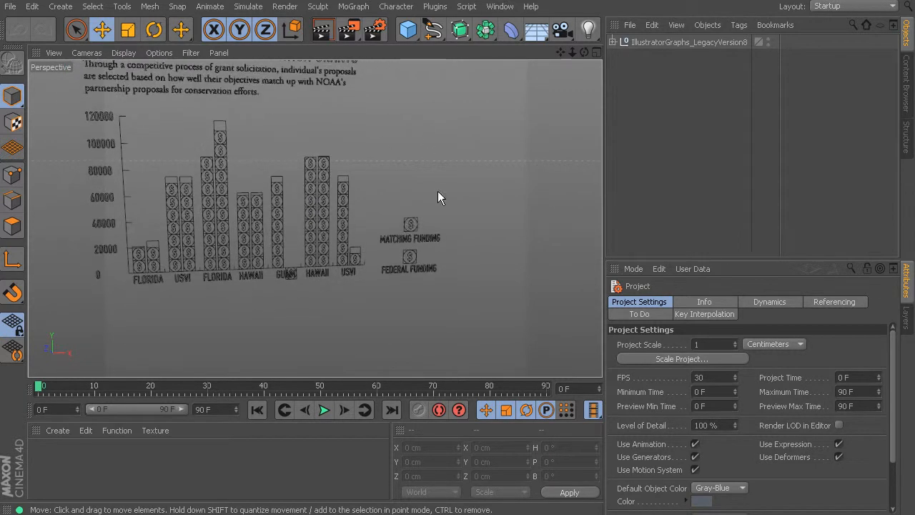
Inspect the bar chart's dollar-sign columns and the dollar symbol overlapping the GUAM label up close.
left_click_drag(429, 213, 464, 224, "alt")
scroll(331, 188, "up", 5)
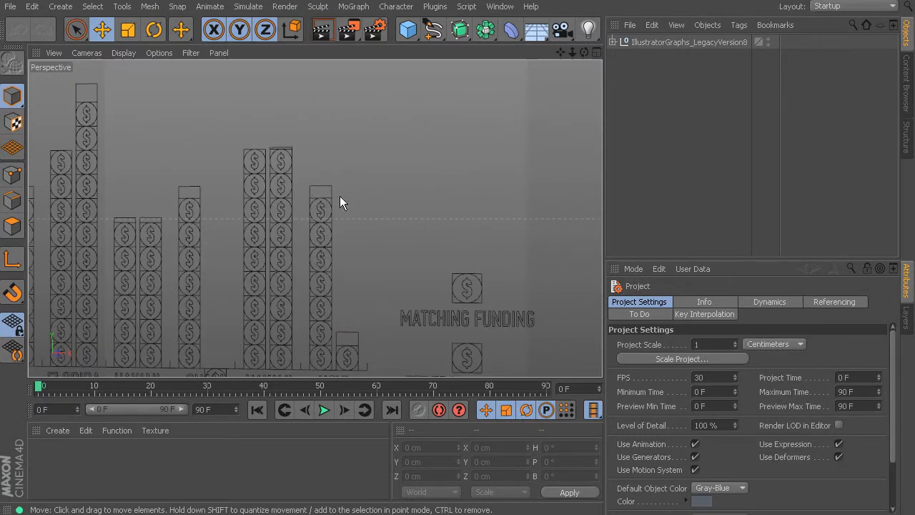
scroll(413, 252, "down", 5)
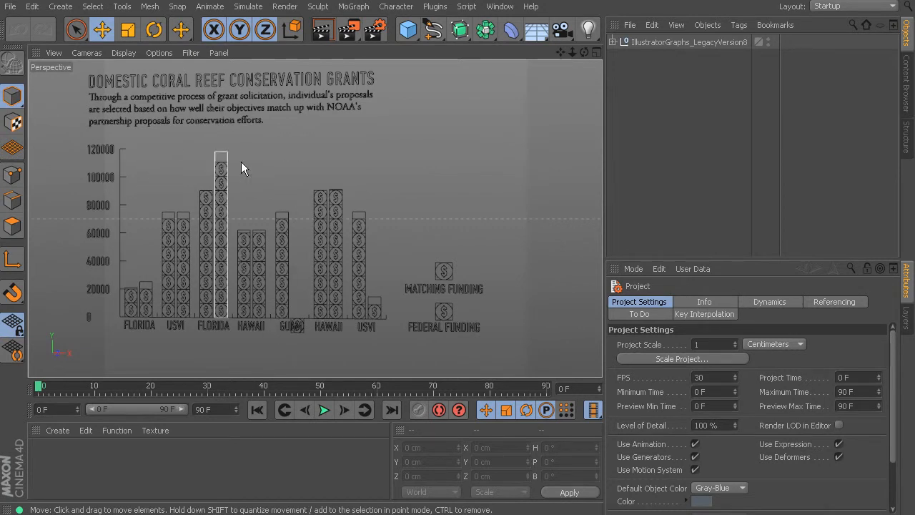
scroll(274, 333, "up", 8)
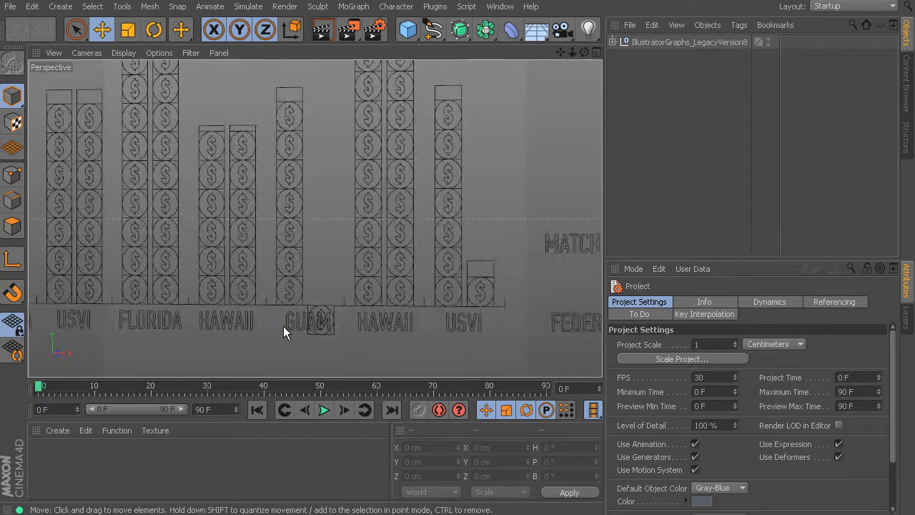
scroll(382, 319, "up", 3)
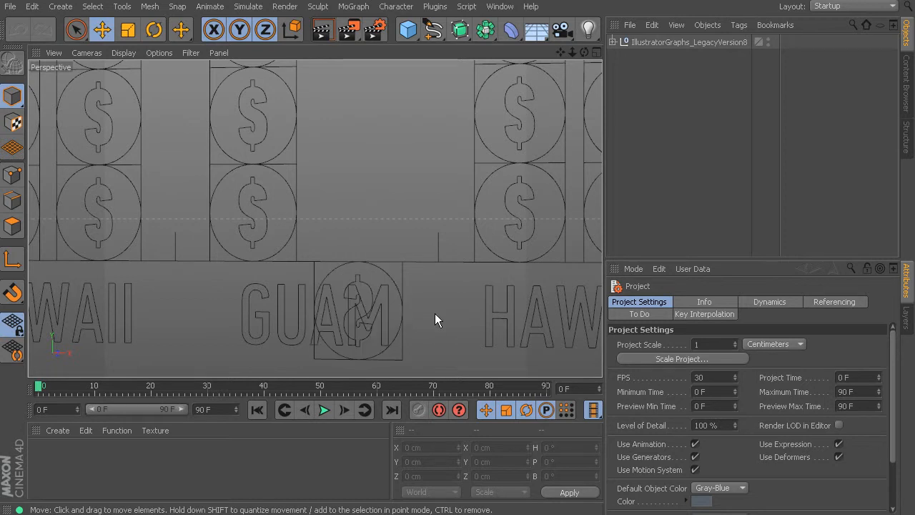
scroll(428, 297, "down", 4)
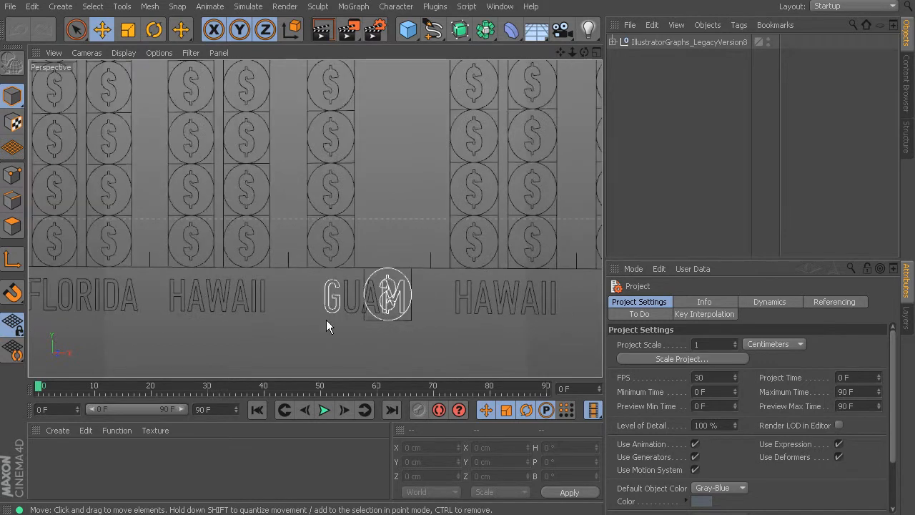
scroll(365, 198, "down", 5)
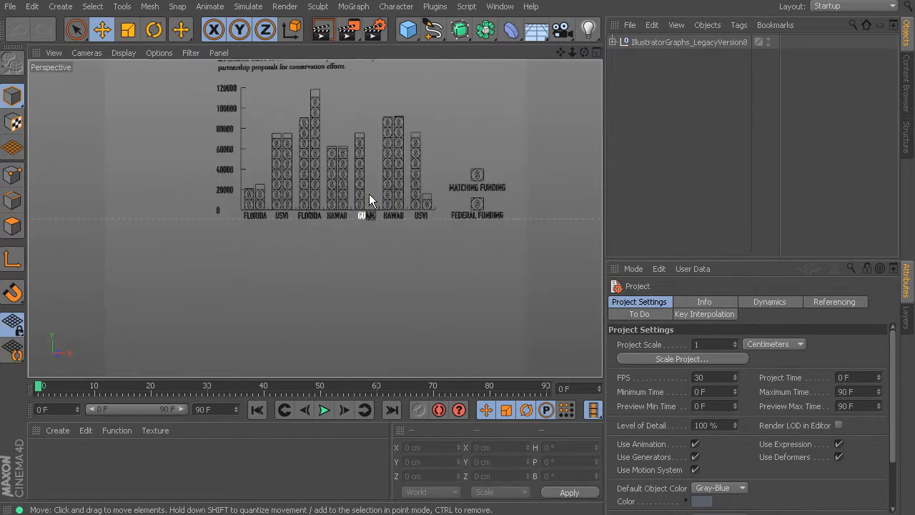
Return to the pie chart heading and select single letters in REEF, IN and SPECIES to examine their splines.
middle_click_drag(371, 179, 313, 306, "alt")
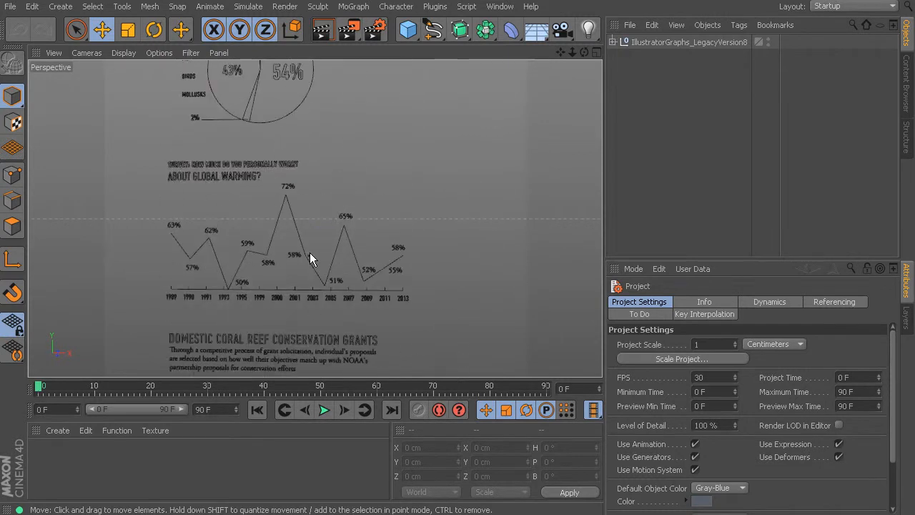
middle_click_drag(314, 199, 322, 281, "alt")
left_click_drag(322, 281, 339, 215, "alt")
middle_click_drag(323, 163, 399, 190, "alt")
scroll(324, 196, "up", 5)
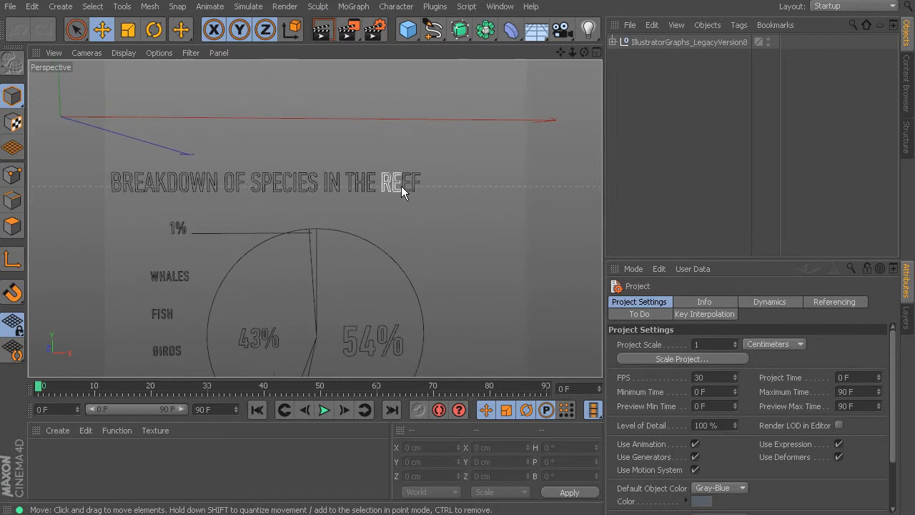
left_click(398, 191)
left_click(410, 190)
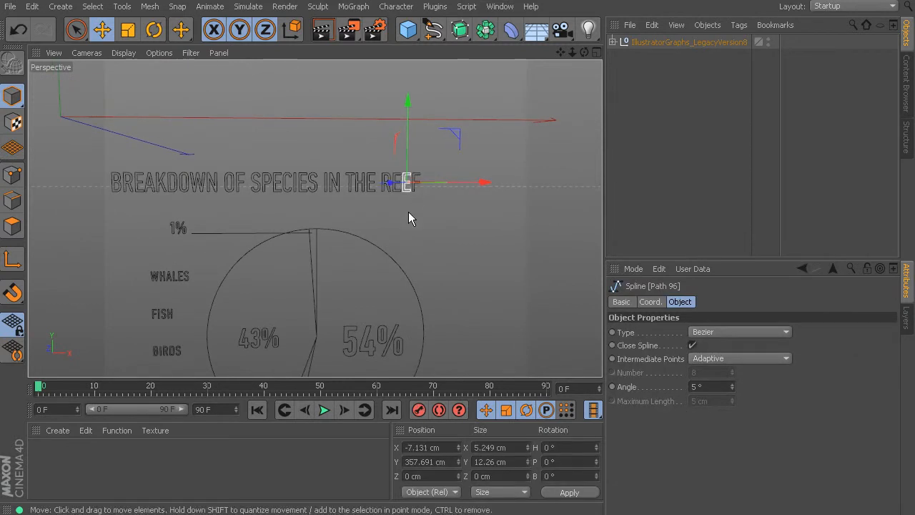
left_click(329, 183)
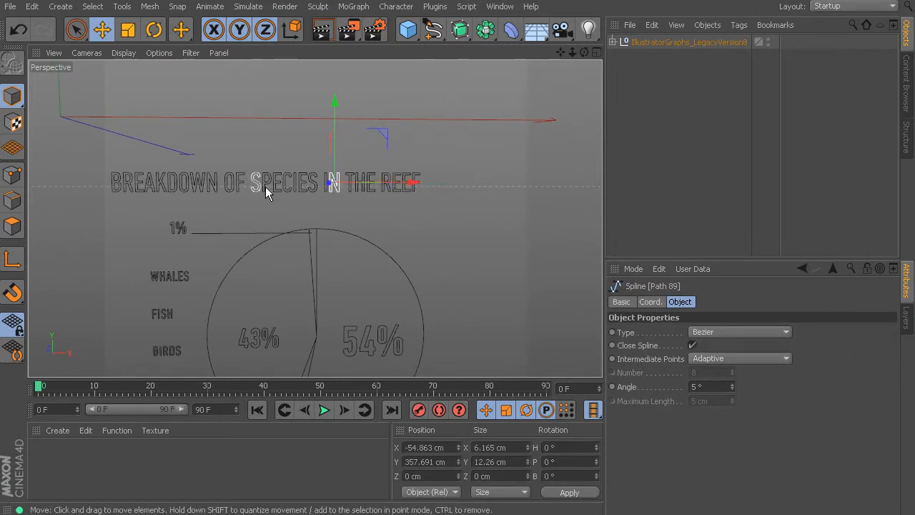
left_click(255, 183)
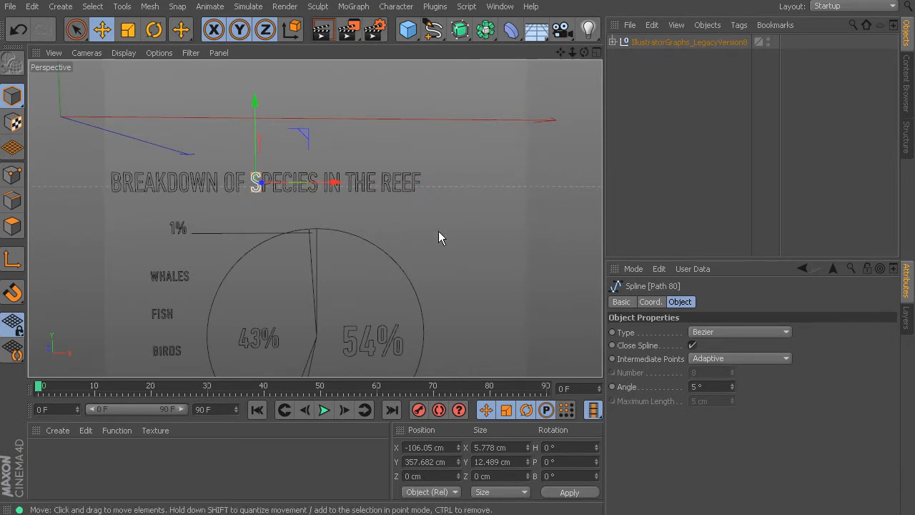
Expand the IllustratorGraphs_LegacyVersion8 hierarchy to review its paths and clear the current selection.
left_click(613, 42)
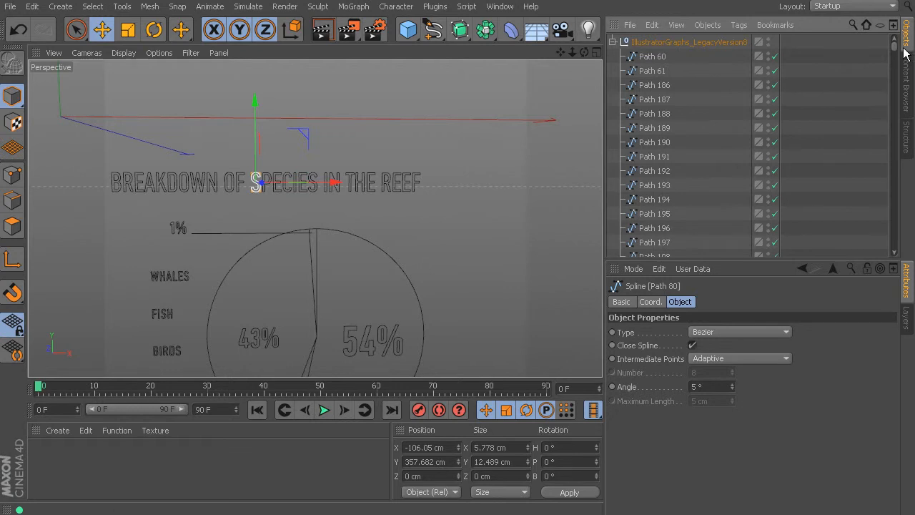
mouse_move(894, 55)
left_mouse_down()
mouse_move(903, 264)
mouse_move(893, 45)
left_mouse_up()
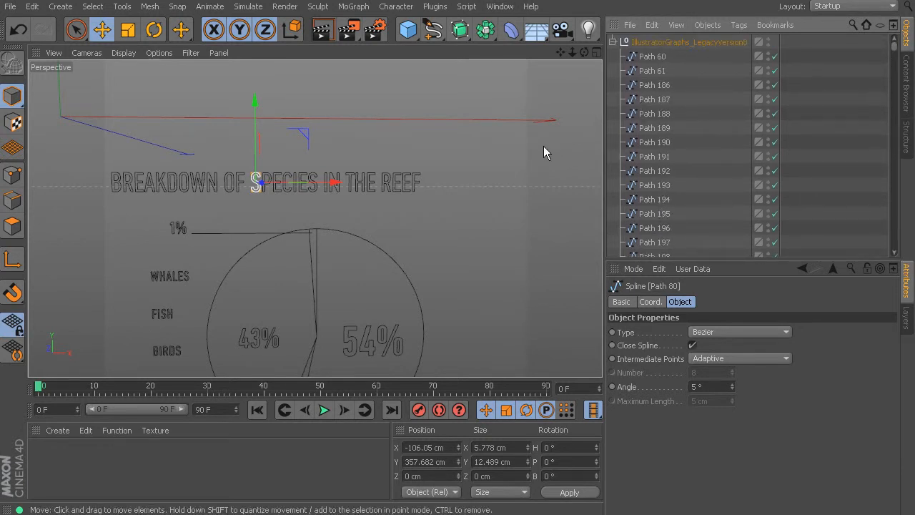
left_click(490, 170)
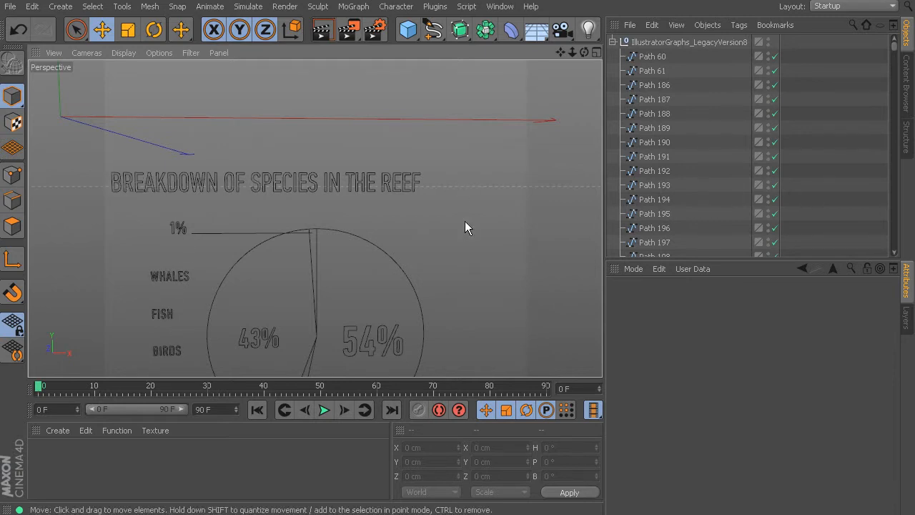
Review the text elements of all three graphs, ending at the BREAKDOWN OF SPECIES IN THE REEF heading.
mouse_move(483, 311)
middle_mouse_down("alt")
mouse_move(471, 179)
mouse_move(464, 201)
middle_mouse_up("alt")
middle_click_drag(458, 322, 370, 122, "alt")
middle_click_drag(442, 393, 439, 278, "alt")
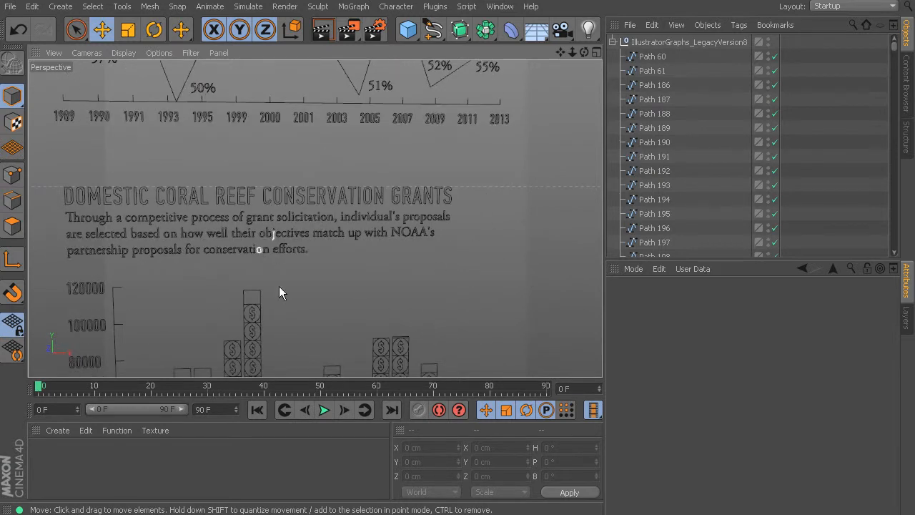
middle_click_drag(354, 195, 391, 373, "alt")
middle_click_drag(322, 165, 373, 327, "alt")
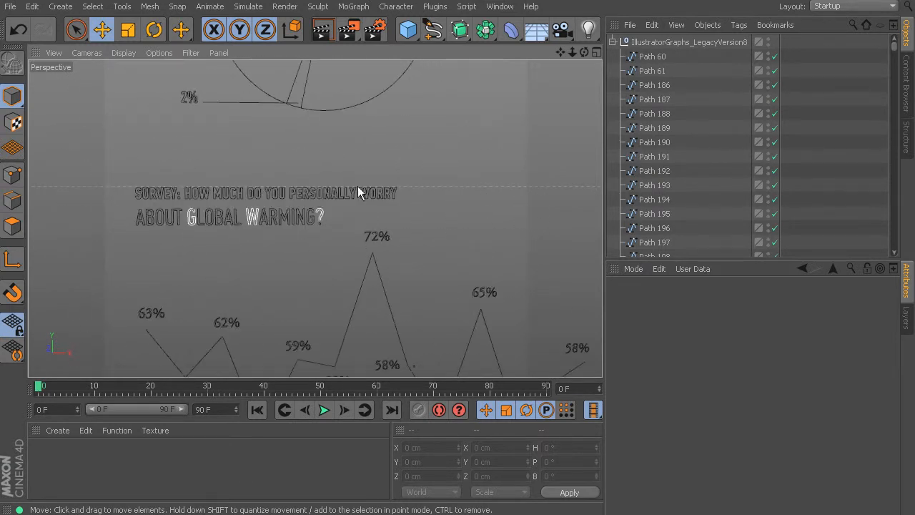
middle_click_drag(365, 100, 394, 279, "alt")
middle_click_drag(385, 117, 396, 348, "alt")
middle_click_drag(417, 222, 411, 143, "alt")
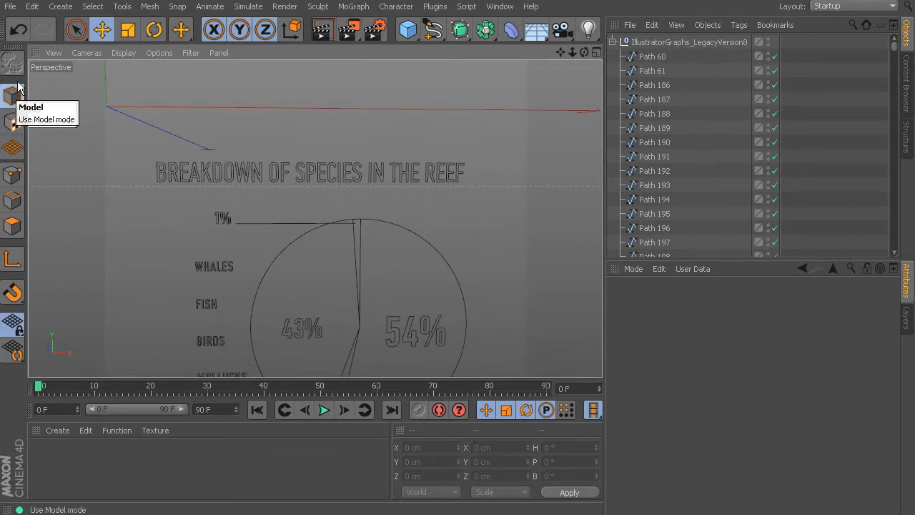
Select all BREAKDOWN OF SPECIES IN THE REEF letters using Live Selection with a larger radius and merge them with Connect Objects + Delete.
left_click(77, 31)
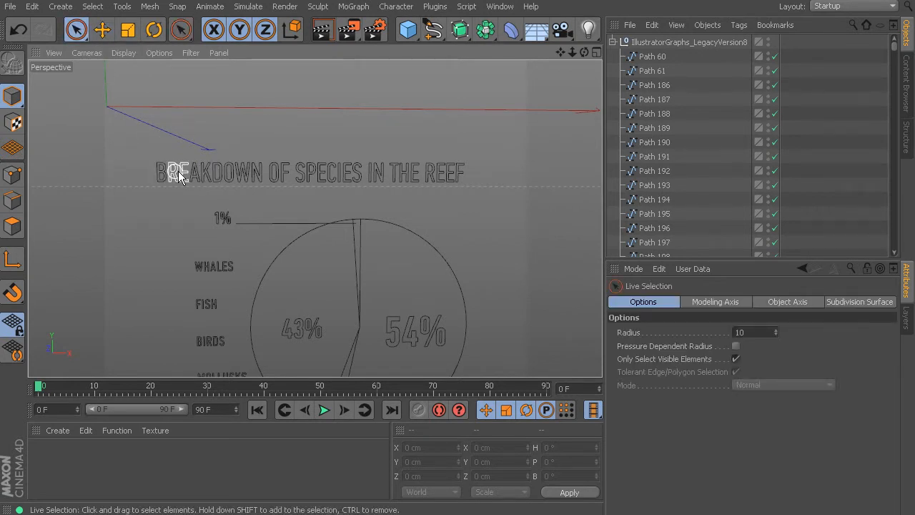
left_click_drag(778, 330, 789, 321)
left_click(776, 329)
mouse_move(143, 171)
left_mouse_down()
mouse_move(468, 180)
mouse_move(482, 200)
left_mouse_up()
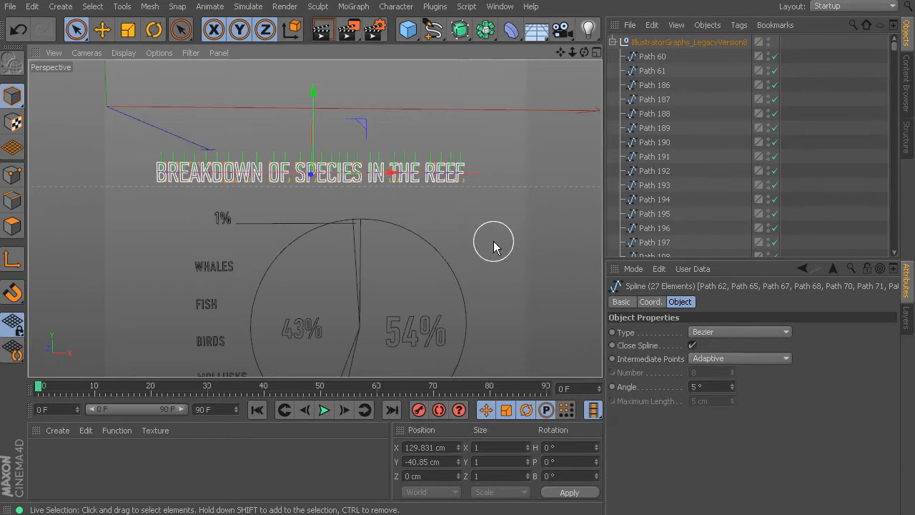
right_click(446, 175)
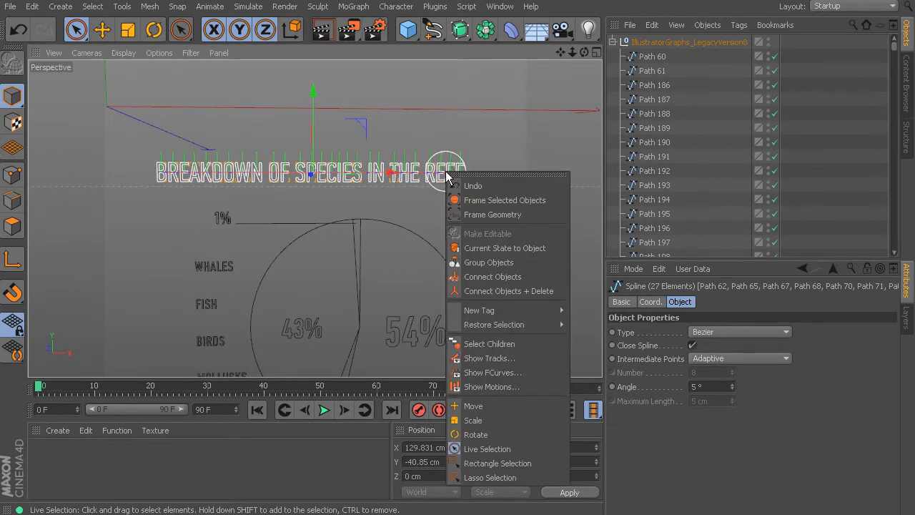
left_click(495, 291)
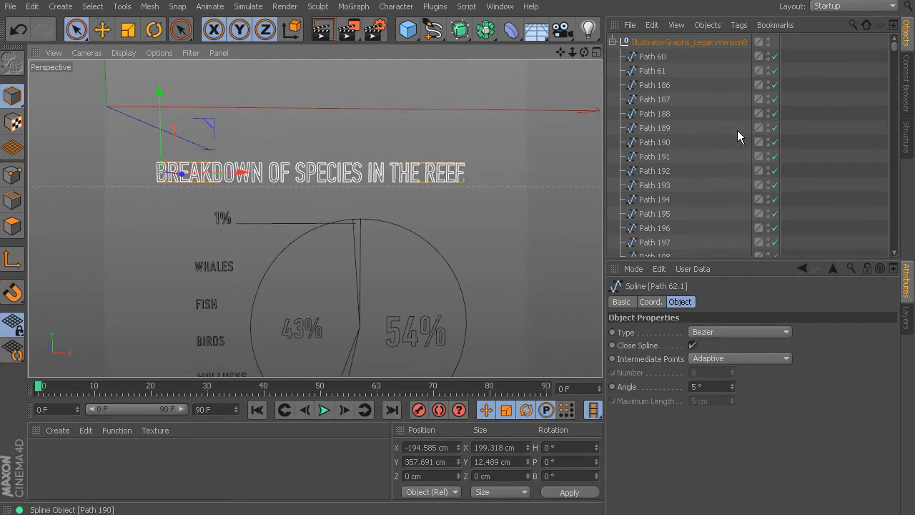
Rename the merged heading spline as "Breakdown of species in the reef".
left_click_drag(894, 45, 894, 64)
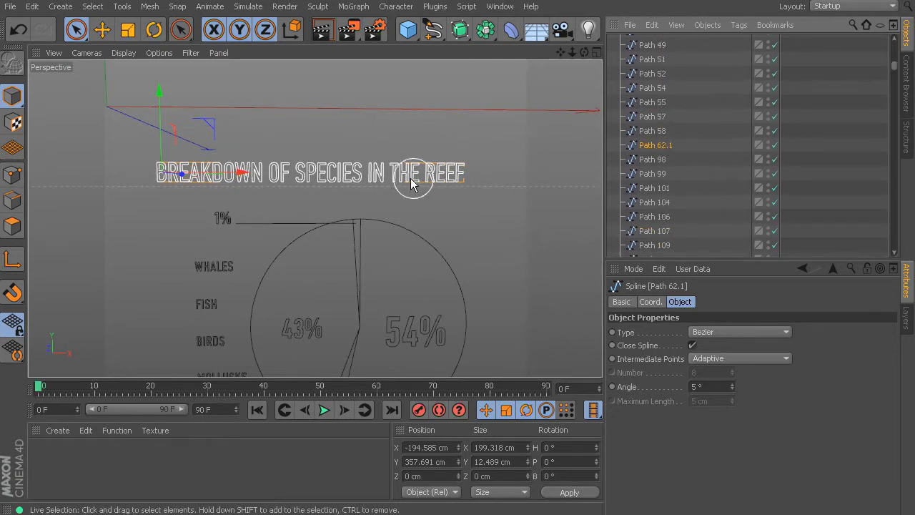
double_click(666, 147)
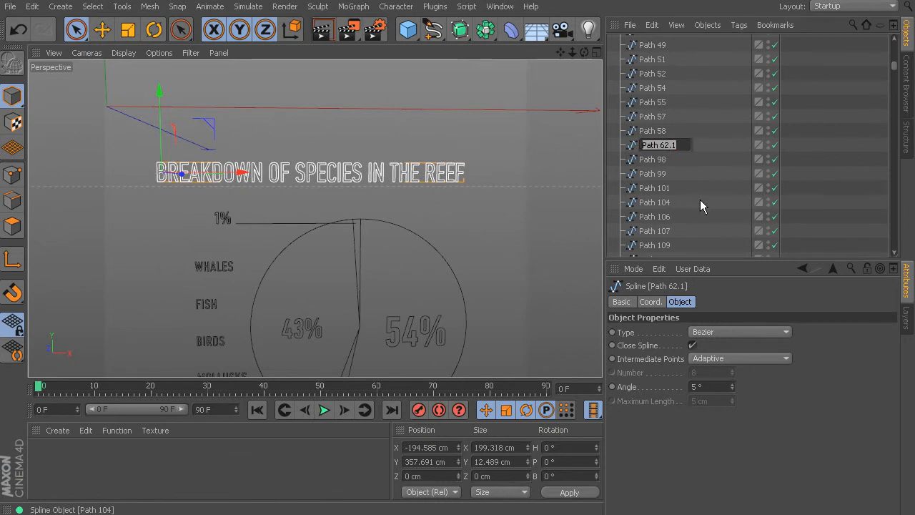
type("Breakdow")
type("n of spec")
type("ies in the")
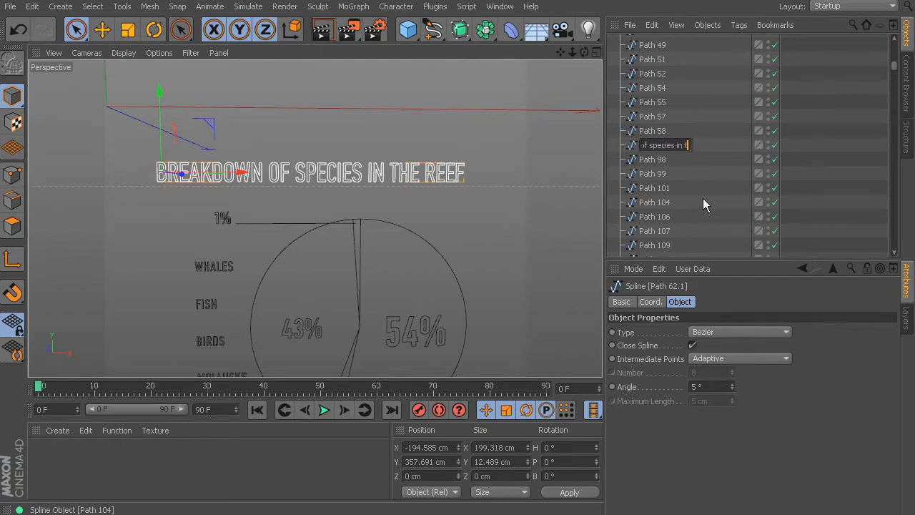
type(" reef")
key("Return")
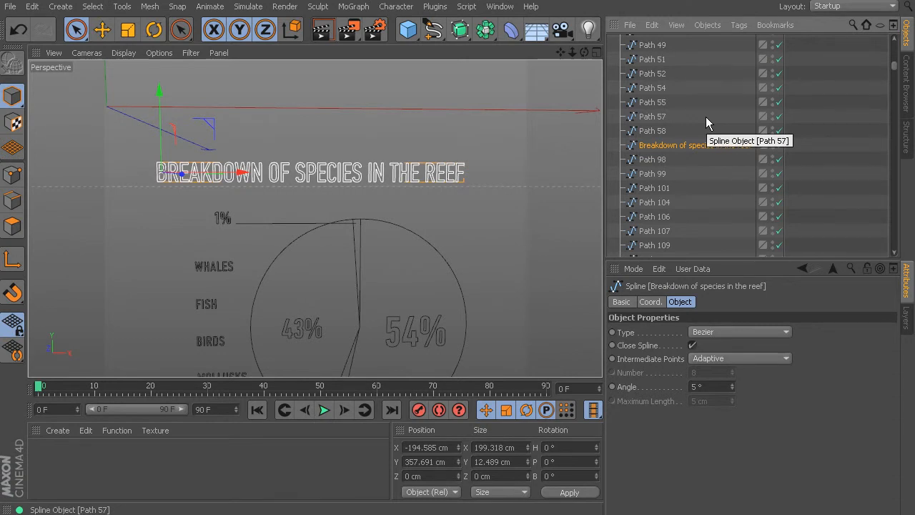
Select all the letters of the WHALES label beside the pie chart and merge them with Connect Objects + Delete.
mouse_move(895, 68)
left_mouse_down()
mouse_move(896, 52)
mouse_move(900, 76)
left_mouse_up()
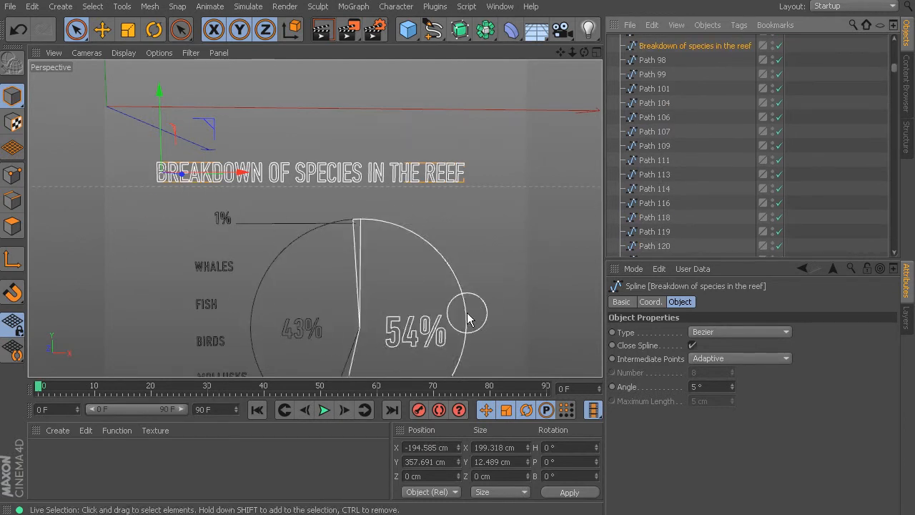
scroll(496, 286, "down", 3)
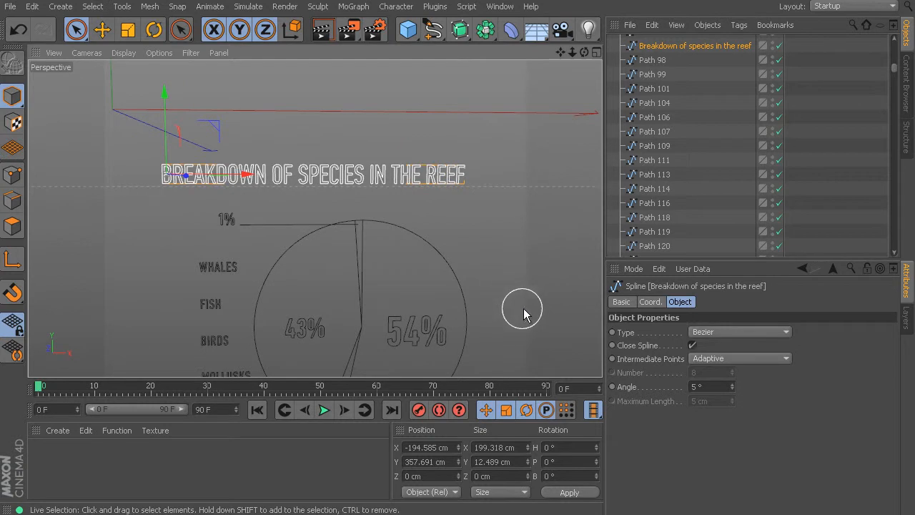
scroll(515, 318, "up", 2)
middle_click_drag(510, 321, 555, 272, "alt")
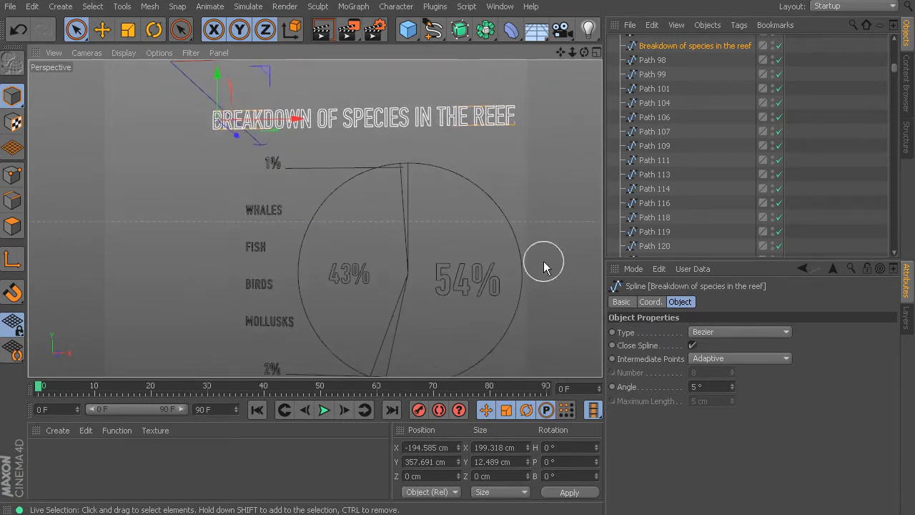
left_click(243, 209)
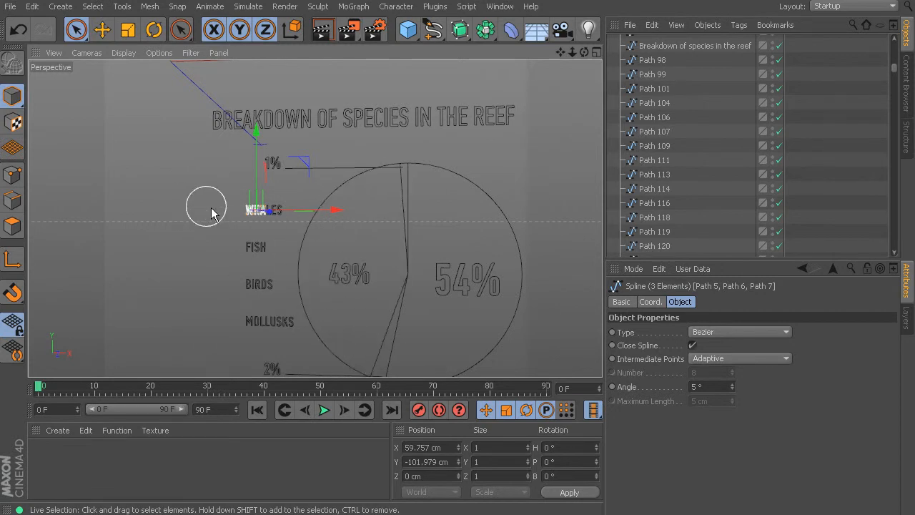
left_click(265, 214, "shift")
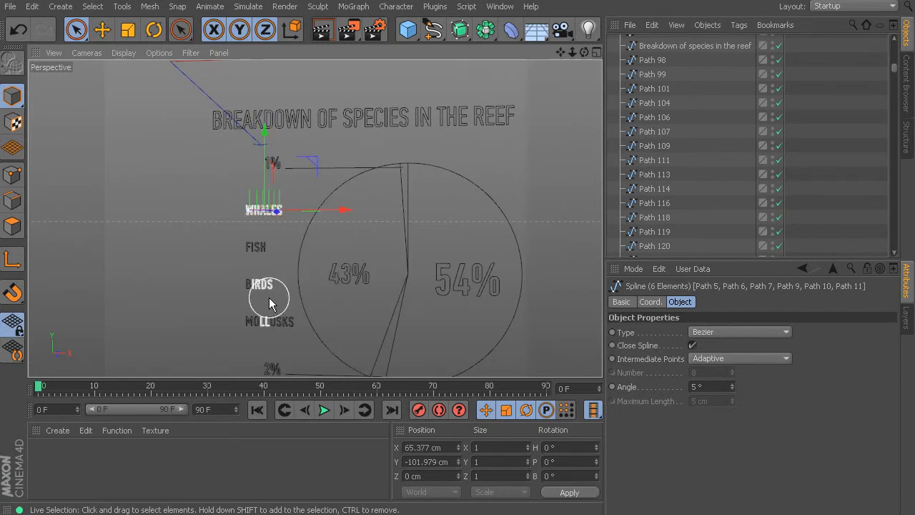
right_click(257, 211)
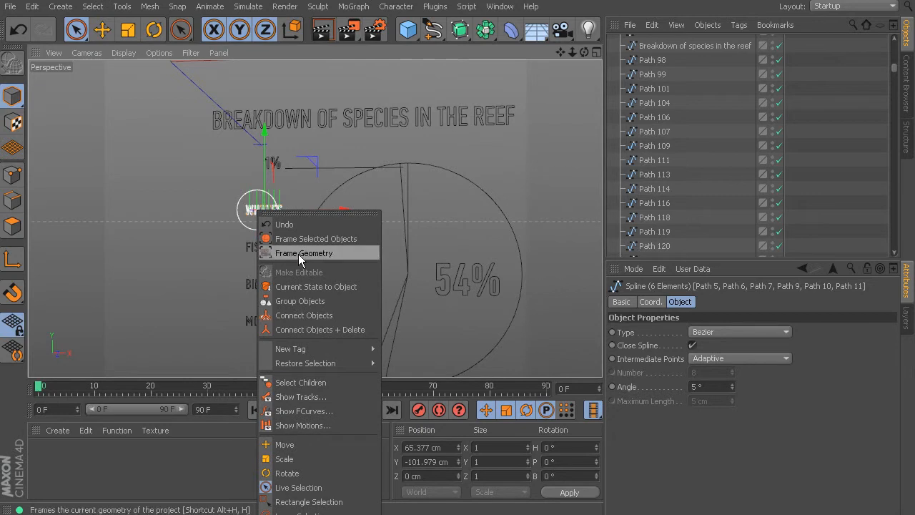
left_click(340, 330)
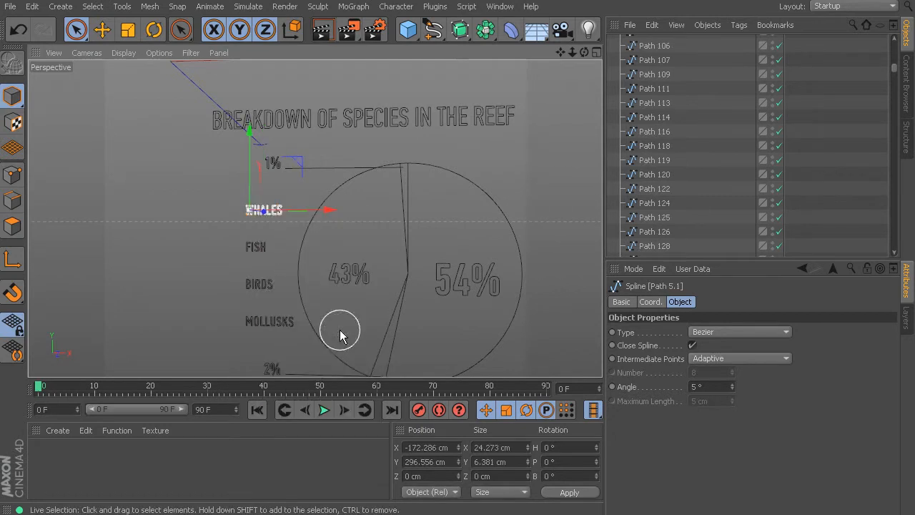
Merge the letters of the FISH label into one spline and those of the BIRDS label into another with Connect Objects + Delete.
left_click(255, 249)
right_click(260, 250)
left_click(316, 363)
left_click(265, 285)
right_click(267, 286)
left_click(315, 401)
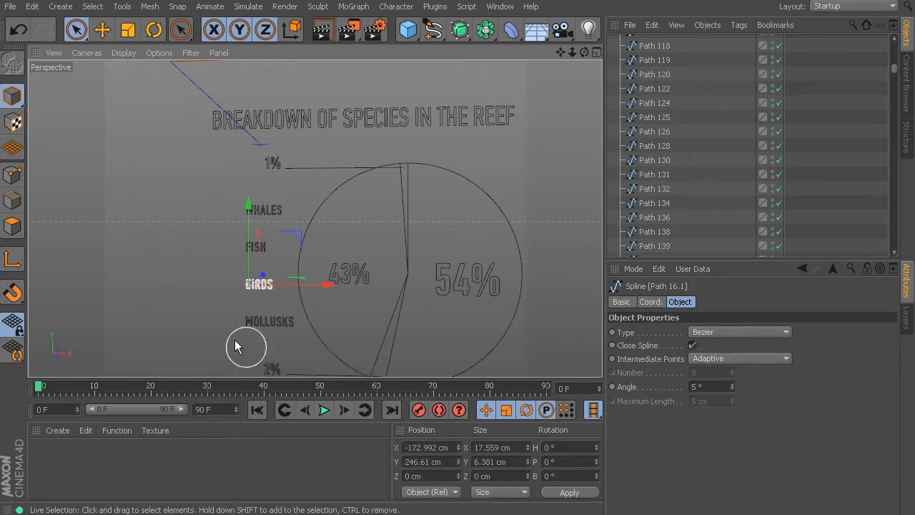
Select only the MOLLUSKS letters without the pie slice and merge them with Connect Objects + Delete.
left_click(211, 273)
left_click_drag(223, 323, 277, 323)
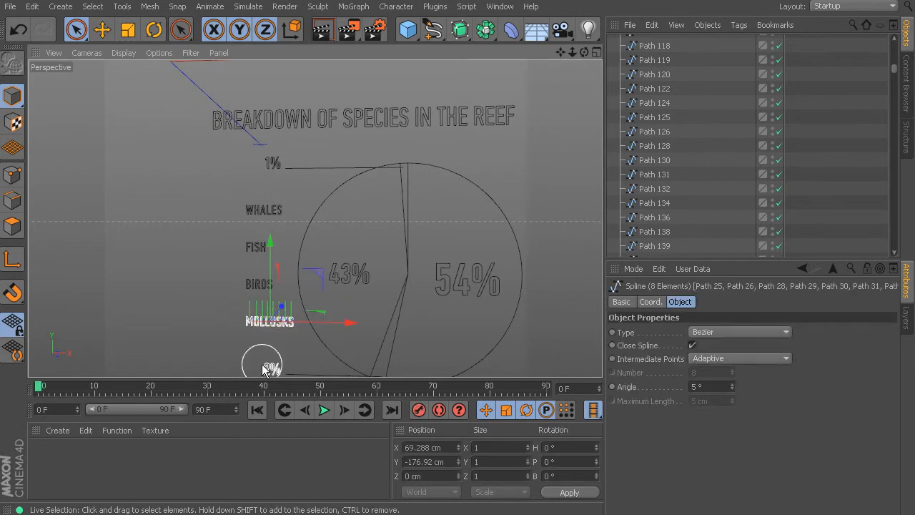
right_click(269, 319)
mouse_move(328, 469)
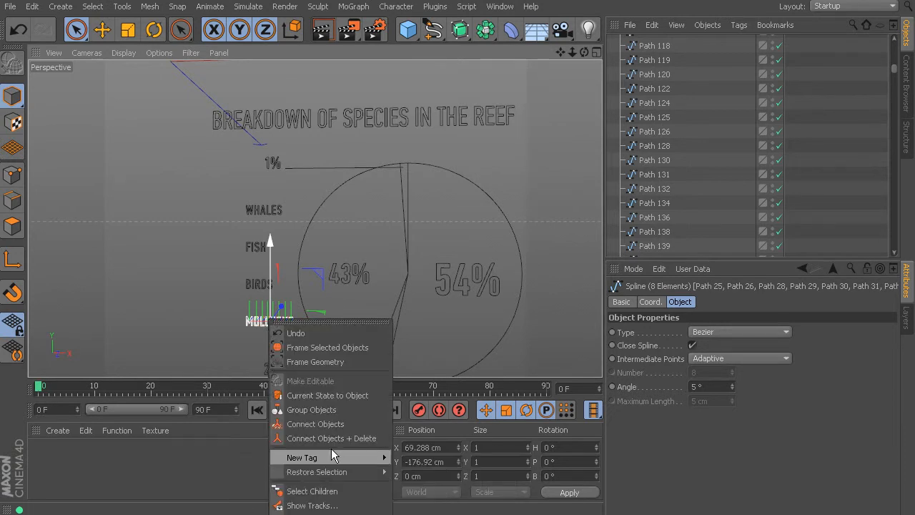
left_click(329, 437)
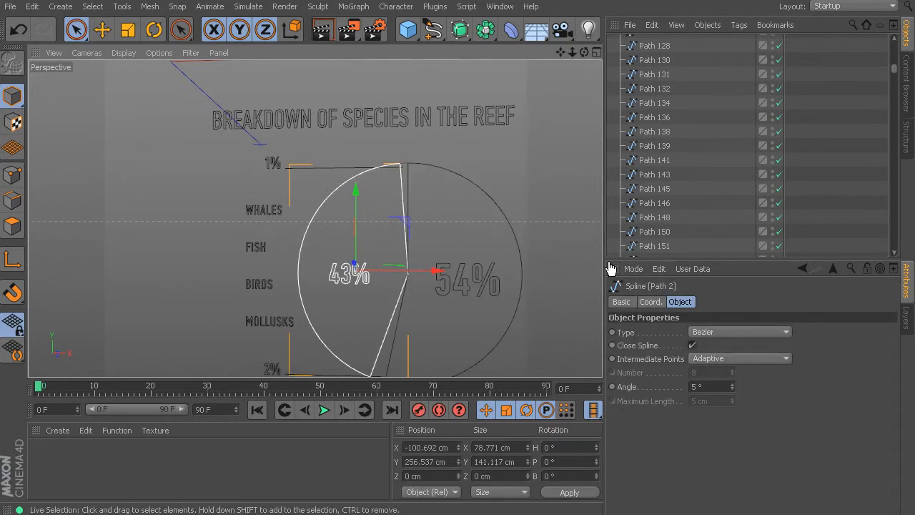
Select the 43% pie slice to examine which outlines belong to it, and clear the selection.
left_click(315, 211)
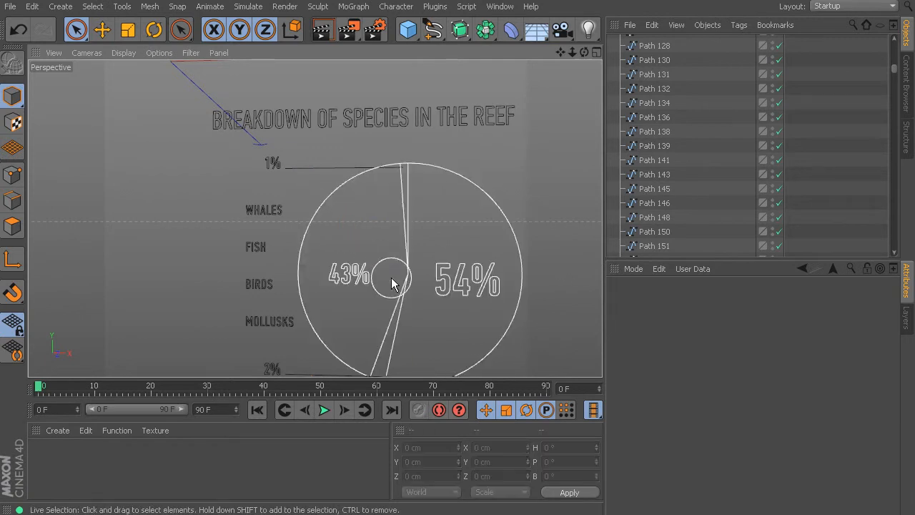
left_click(349, 203)
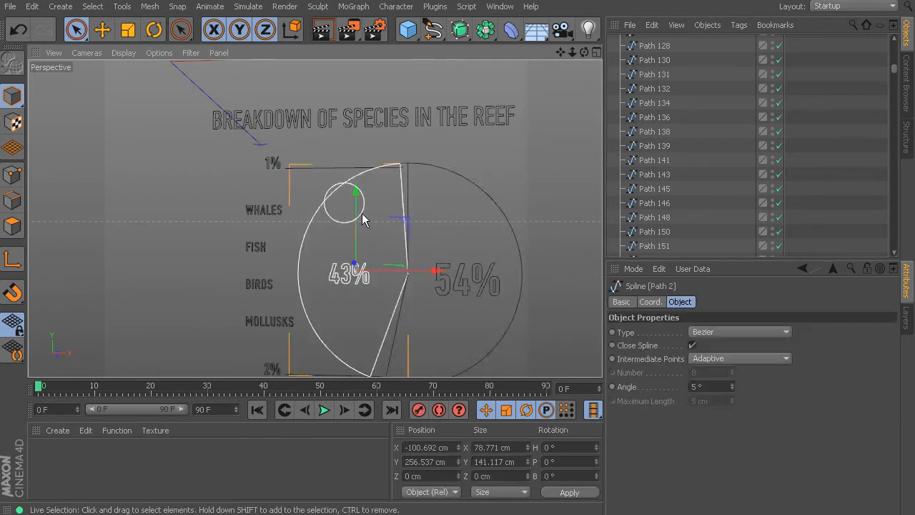
left_click(558, 224)
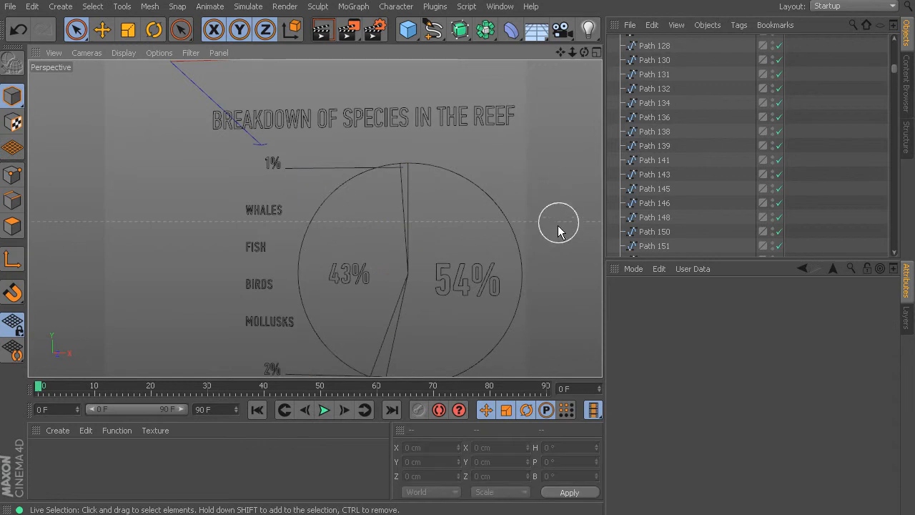
Merge the characters of the 2% label into one spline and those of the 1% label into another with Connect Objects + Delete.
left_click_drag(500, 219, 512, 233, "alt")
middle_click_drag(511, 233, 500, 197, "alt")
left_click_drag(500, 196, 499, 187, "alt")
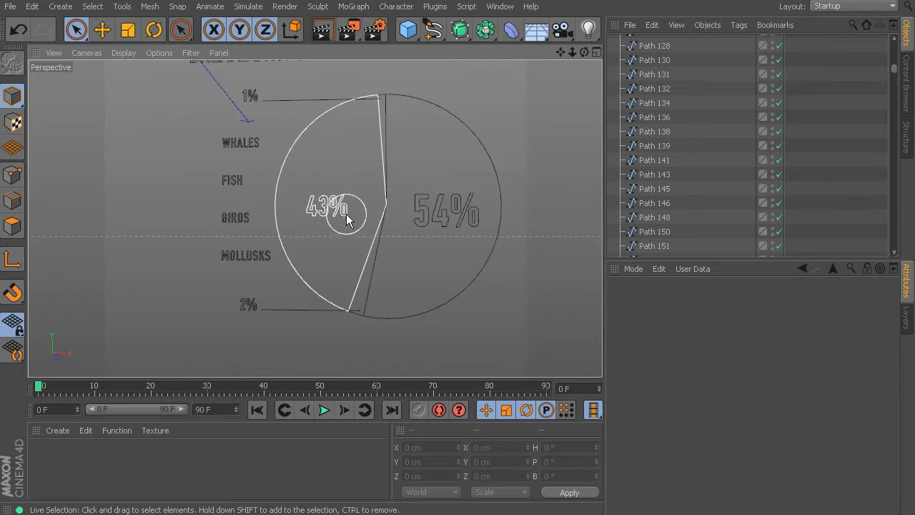
left_click(241, 308)
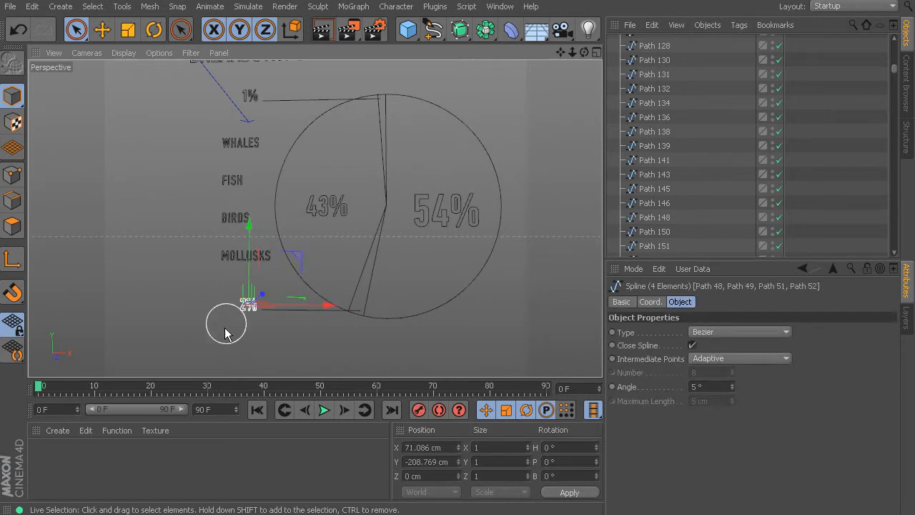
right_click(249, 304)
left_click(288, 427)
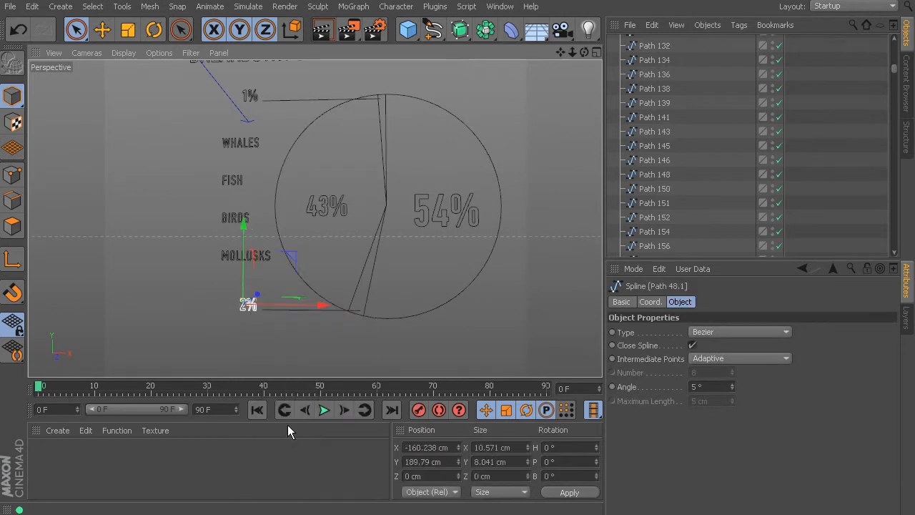
left_click(239, 97)
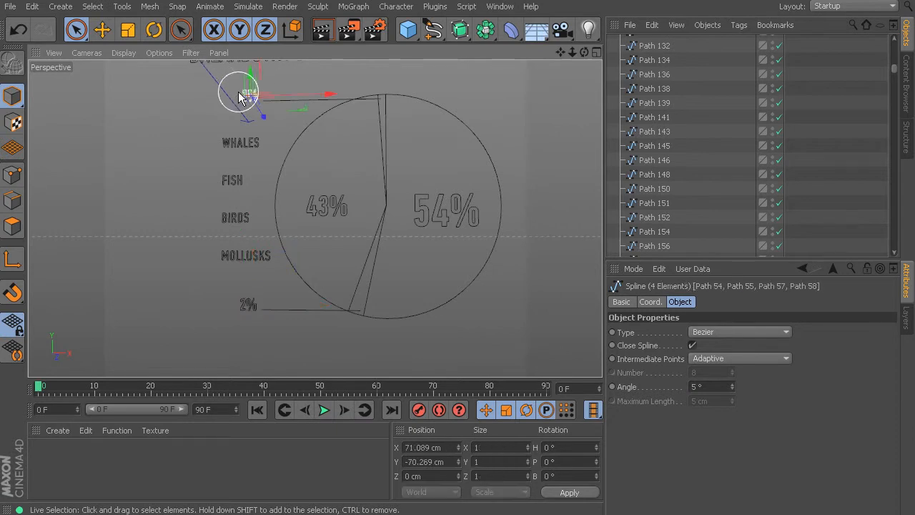
right_click(249, 100)
left_click(309, 219)
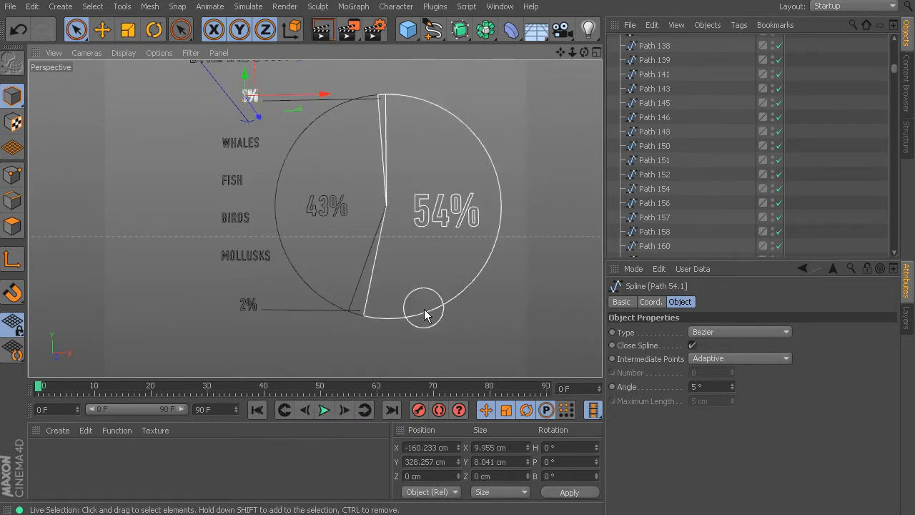
Select the heading line SURVEY: HOW MUCH DO YOU PERSONALLY WORRY, merge its letters with Connect Objects + Delete, and clear the selection.
left_click(462, 353)
left_click_drag(445, 184, 412, 221, "alt")
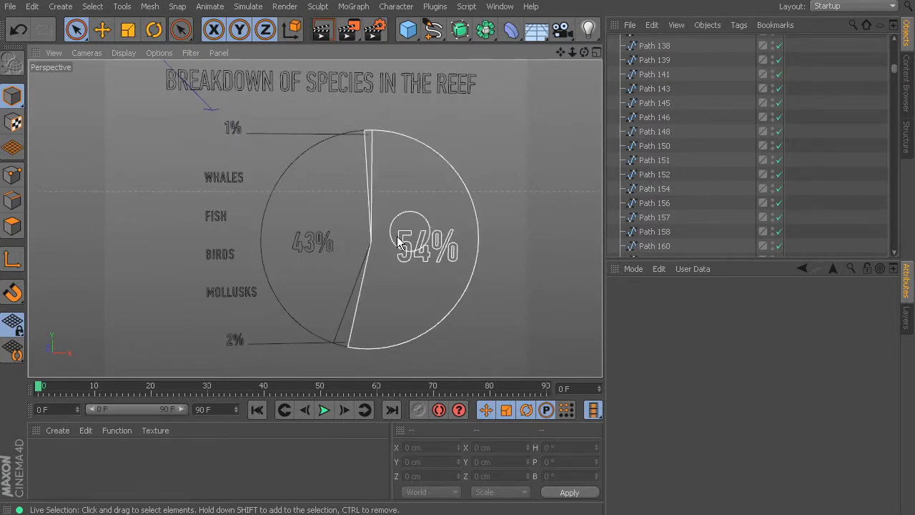
middle_click_drag(432, 294, 442, 175, "alt")
middle_click_drag(448, 253, 447, 169, "alt")
middle_click_drag(450, 228, 450, 204, "alt")
mouse_move(500, 217)
left_mouse_down("alt")
mouse_move(481, 227)
mouse_move(485, 203)
mouse_move(164, 206)
left_mouse_up("alt")
right_click(271, 205)
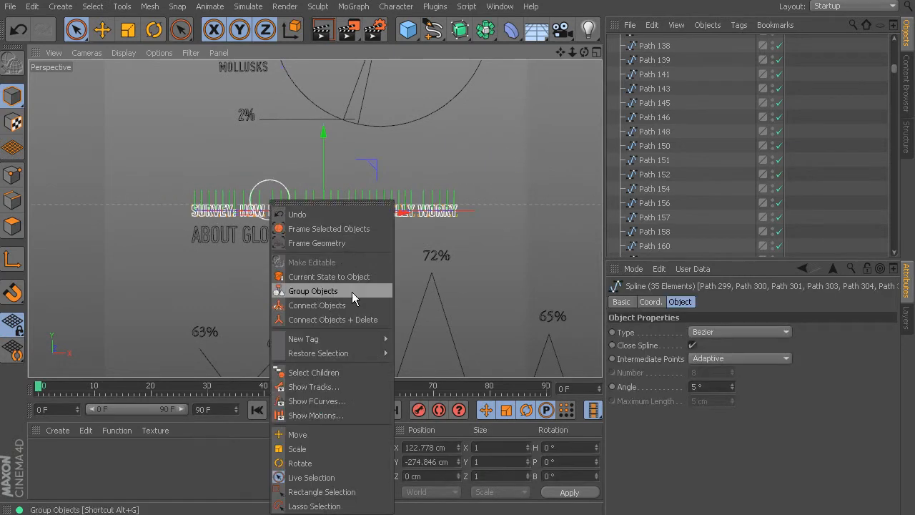
left_click(347, 321)
left_click(506, 254)
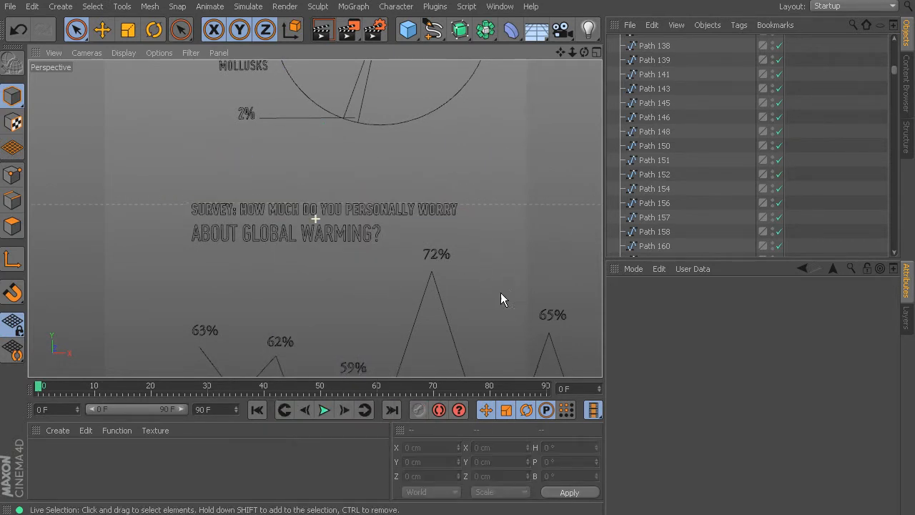
Select the line graph's horizontal axis together with its tick marks from 1989 to 1993.
middle_click_drag(515, 357, 494, 193, "alt")
middle_click_drag(493, 263, 474, 253, "alt")
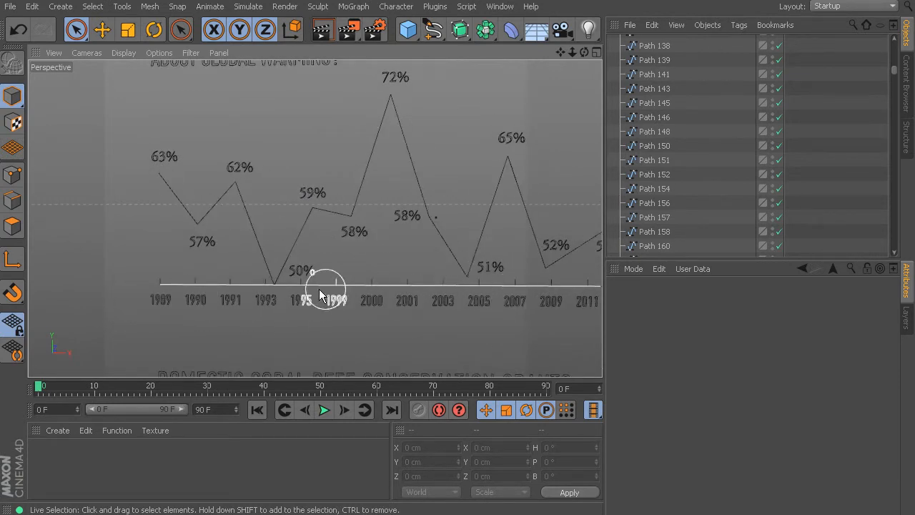
scroll(303, 290, "up", 5)
middle_click_drag(196, 279, 480, 274, "alt")
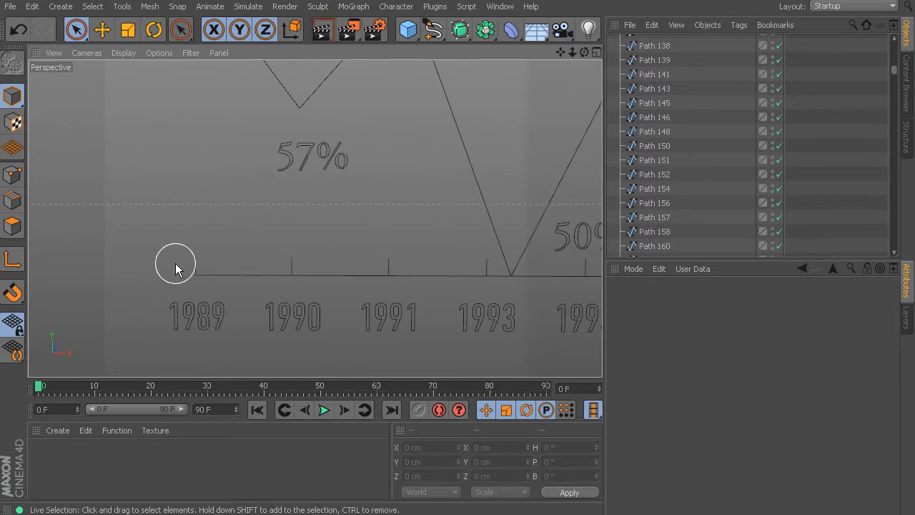
left_click_drag(192, 262, 494, 269)
middle_click_drag(489, 305, 286, 312, "alt")
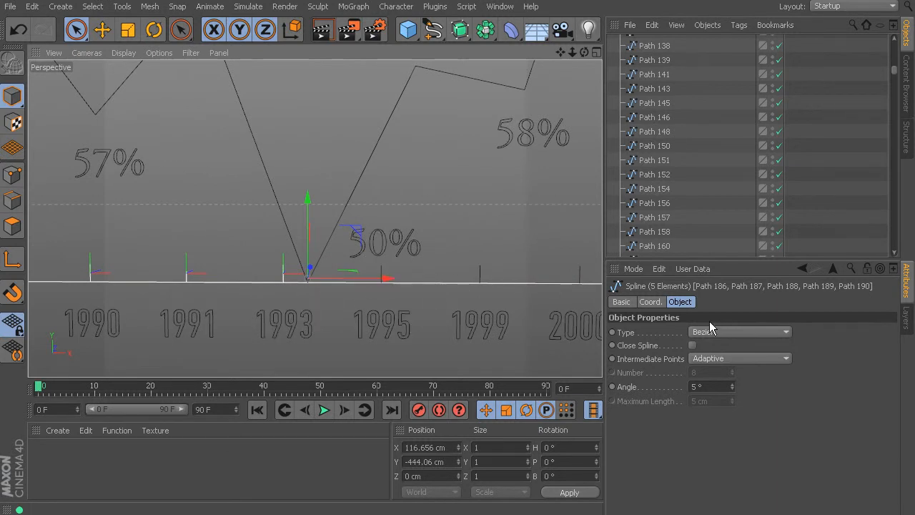
Reduce the Live Selection radius to 4 and add the 1995, 1999 and 2000 tick marks to the selection.
left_click(181, 30)
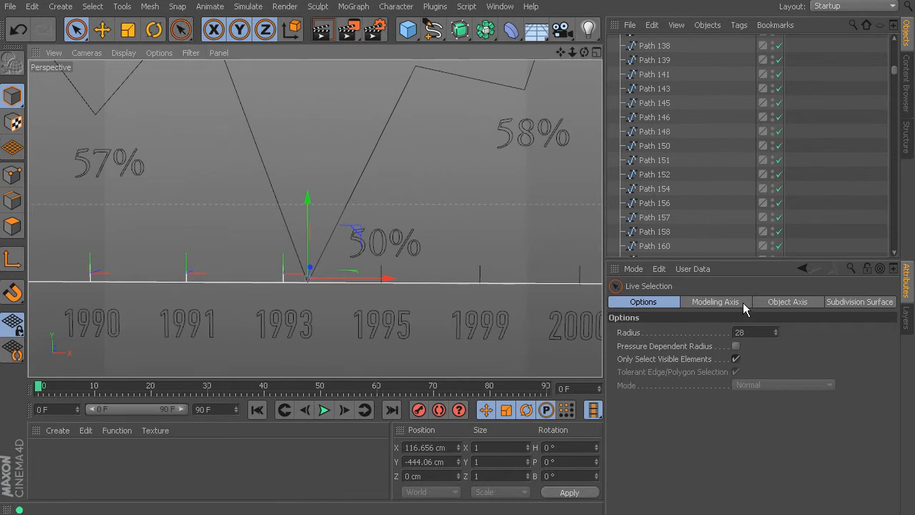
left_click_drag(775, 332, 775, 335)
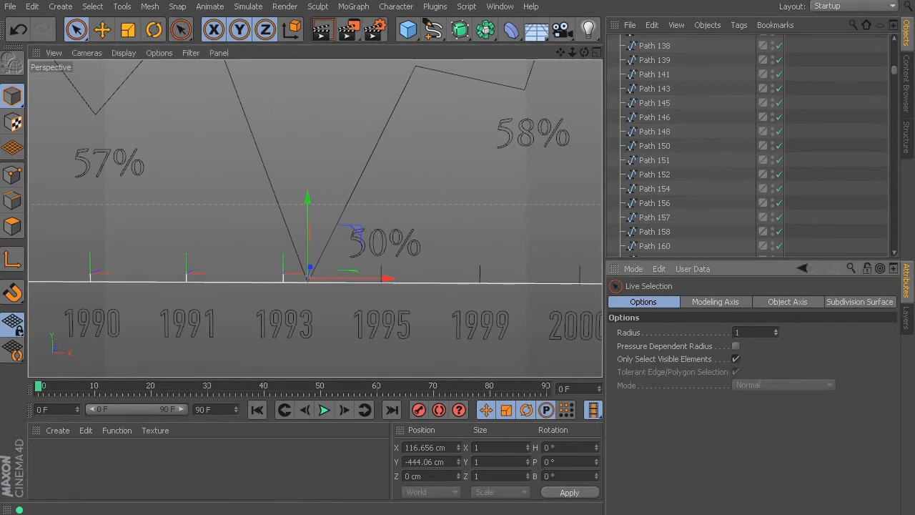
left_click(365, 274)
left_click_drag(576, 283, 511, 324)
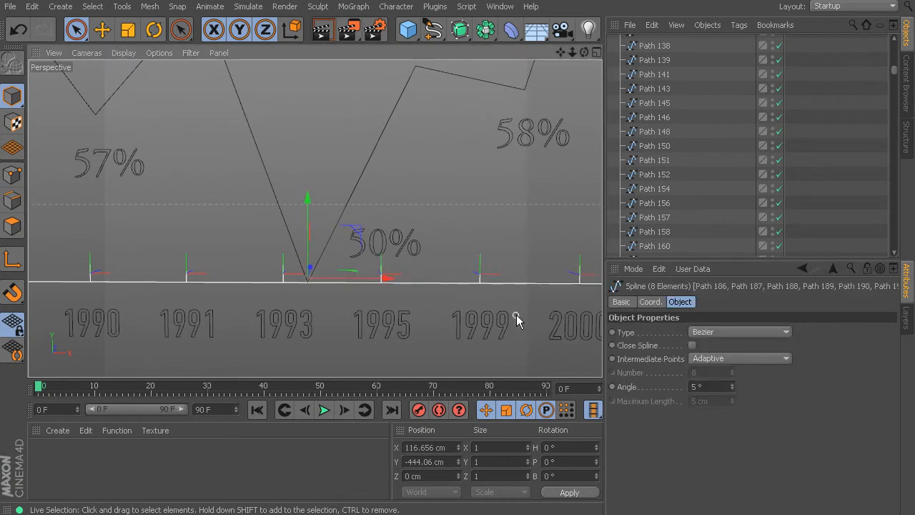
Add the remaining tick marks from 2001 to 2013 to the selection and check the whole axis.
middle_click_drag(524, 316, 176, 279, "alt")
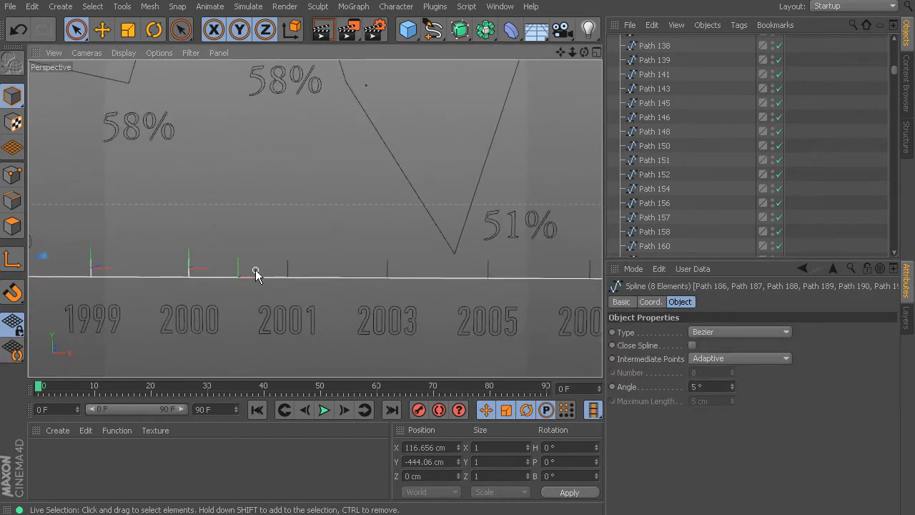
left_click_drag(461, 271, 554, 269, "shift")
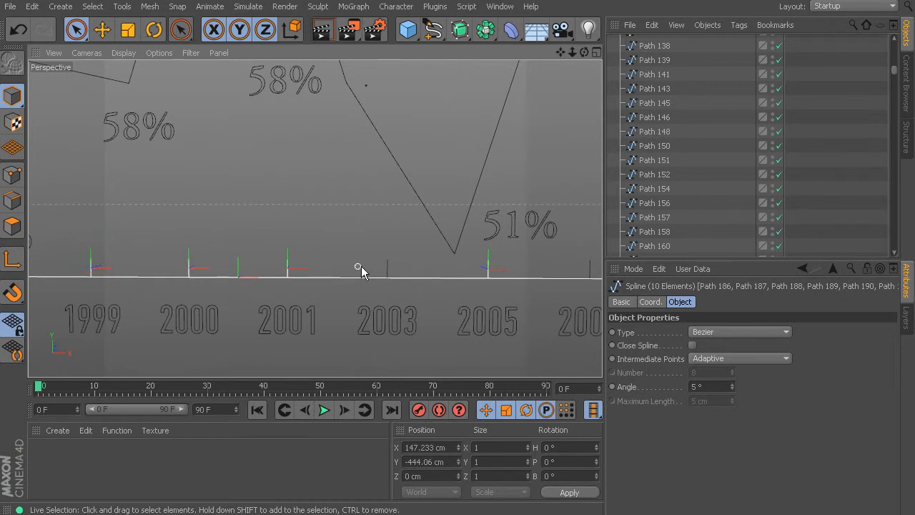
middle_click_drag(515, 271, 208, 269, "alt")
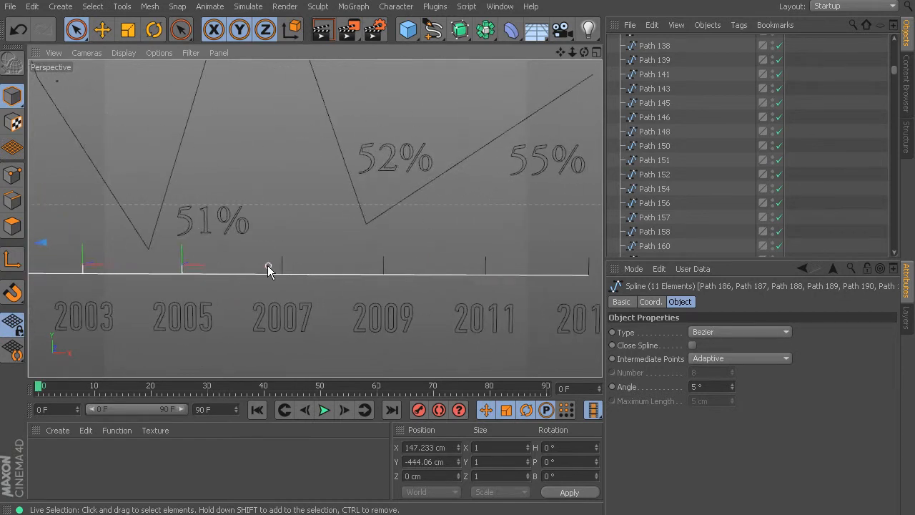
left_click_drag(410, 268, 350, 267, "shift")
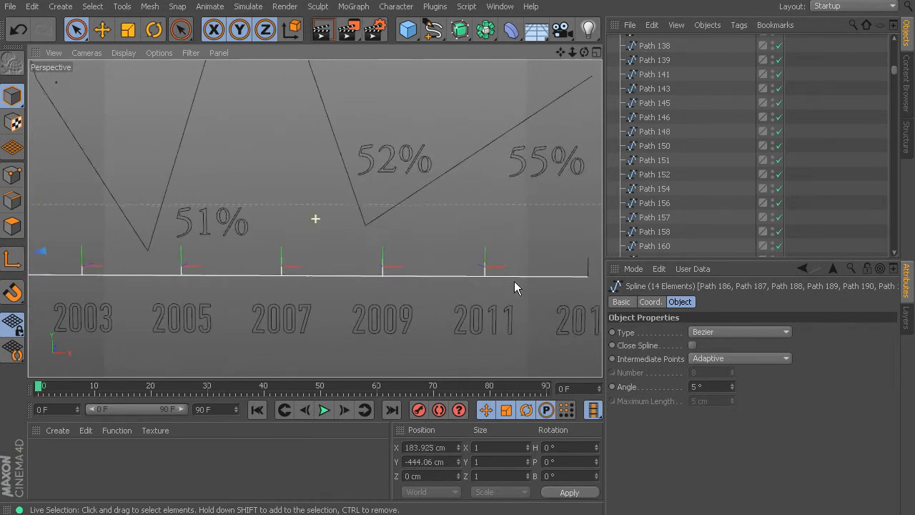
middle_click_drag(519, 278, 325, 268, "alt")
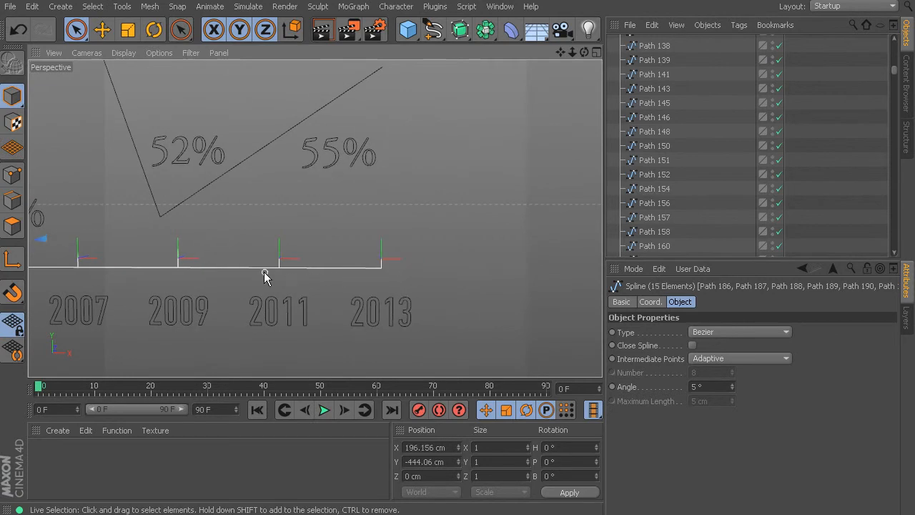
scroll(286, 283, "down", 5)
middle_click_drag(150, 309, 391, 315, "alt")
scroll(322, 284, "up", 6)
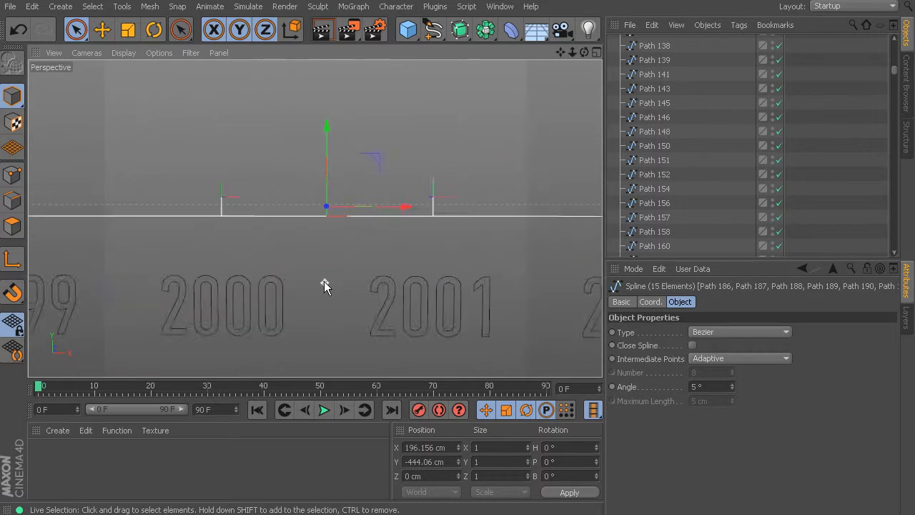
scroll(324, 285, "down", 4)
scroll(324, 286, "down", 3)
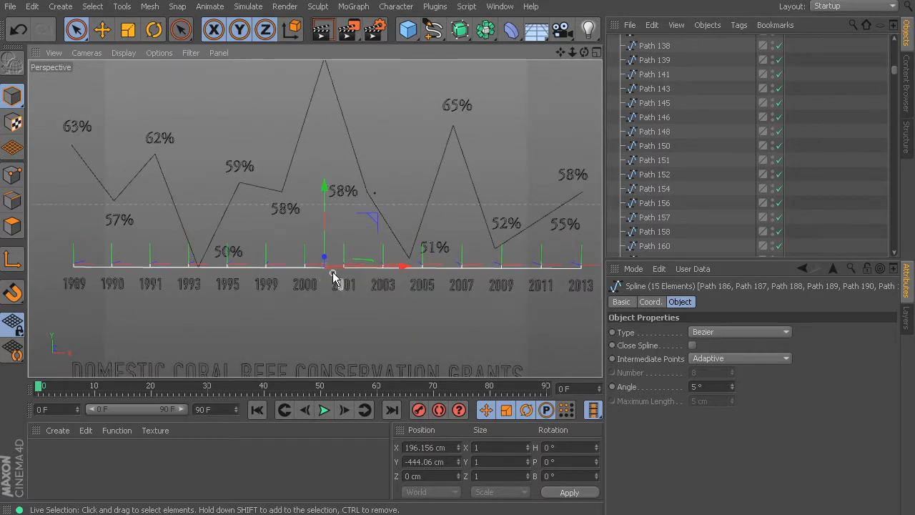
Merge the selected line graph axis and tick marks with Connect Objects + Delete, and check that they select as one spline.
right_click(333, 270)
mouse_move(409, 408)
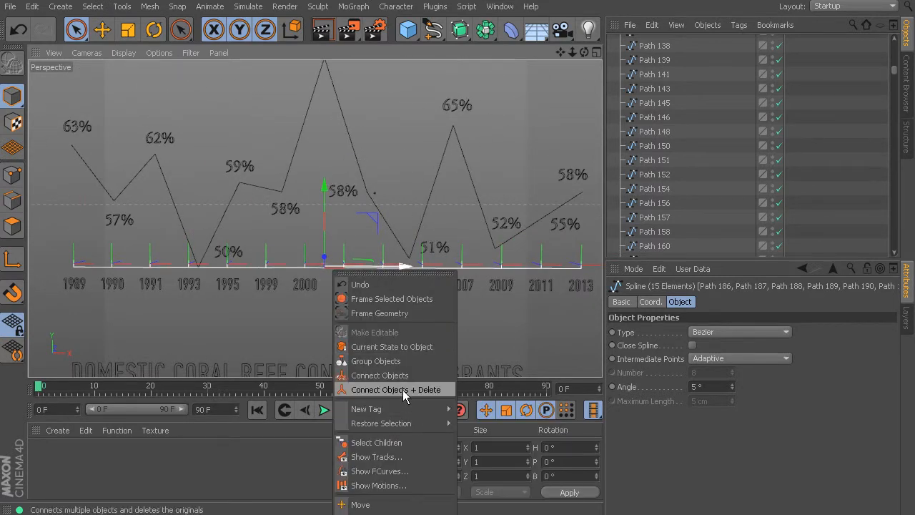
left_click(400, 390)
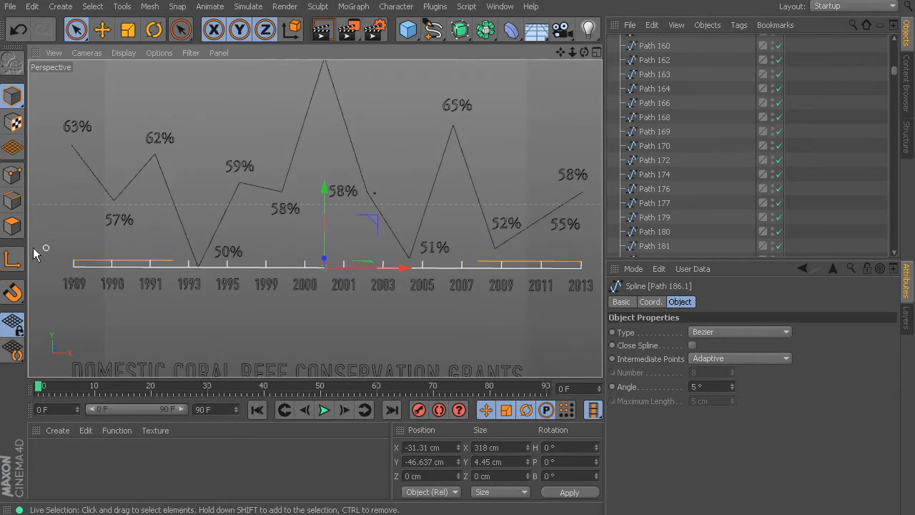
left_click(420, 333)
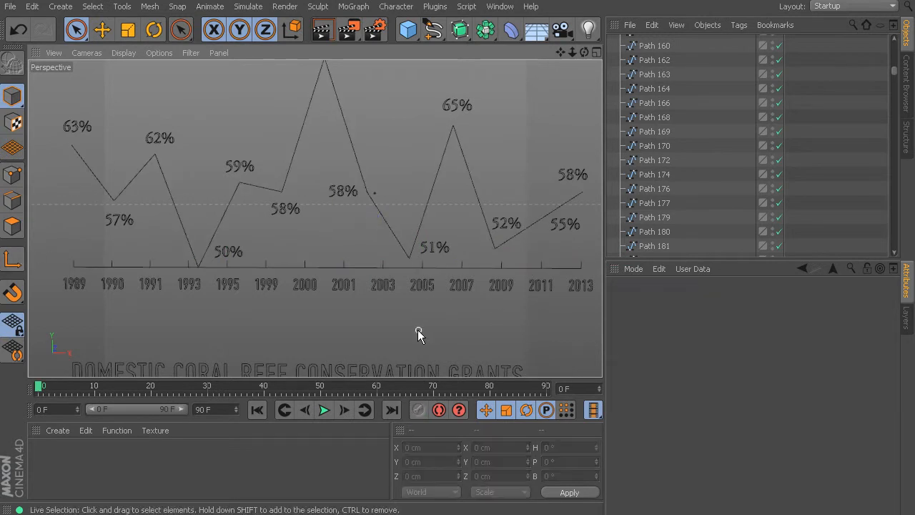
left_click(359, 269)
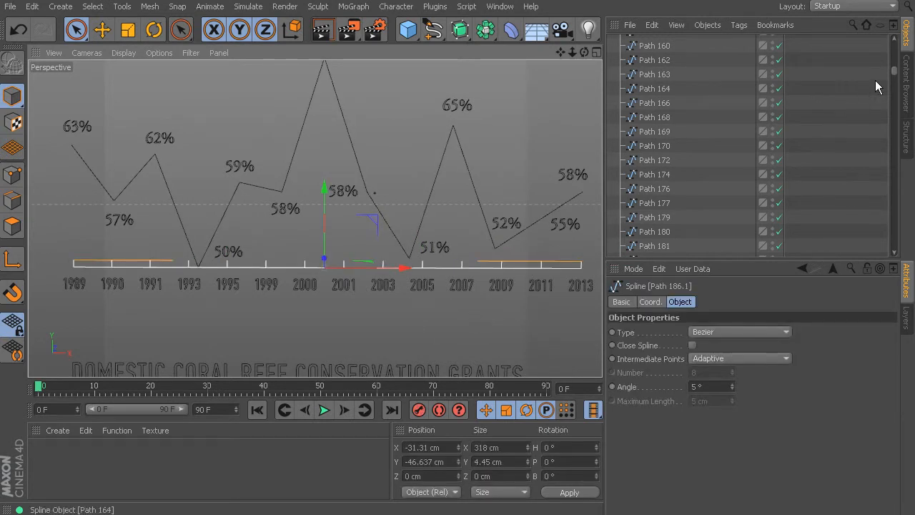
Rename the merged axis and tick mark spline as line graph measurements.
left_click_drag(896, 77, 896, 47)
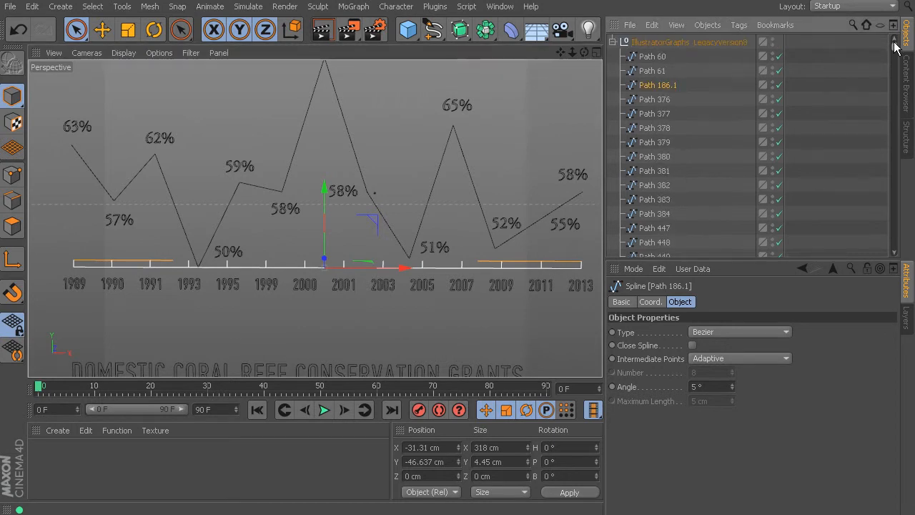
double_click(662, 85)
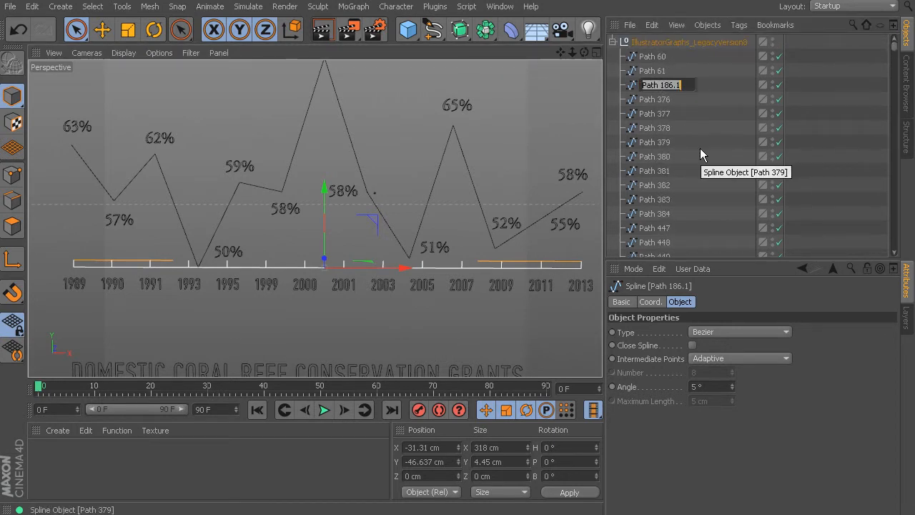
type("l")
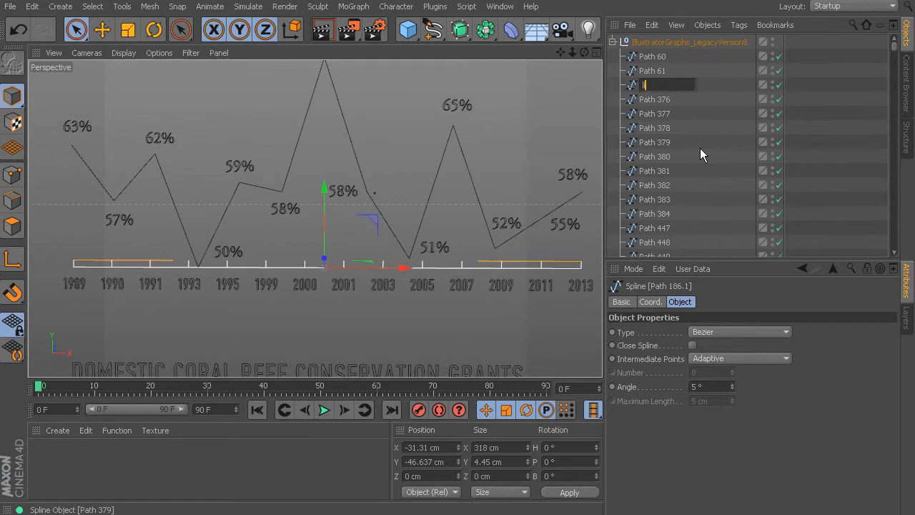
type("ine graph measurements")
key("Return")
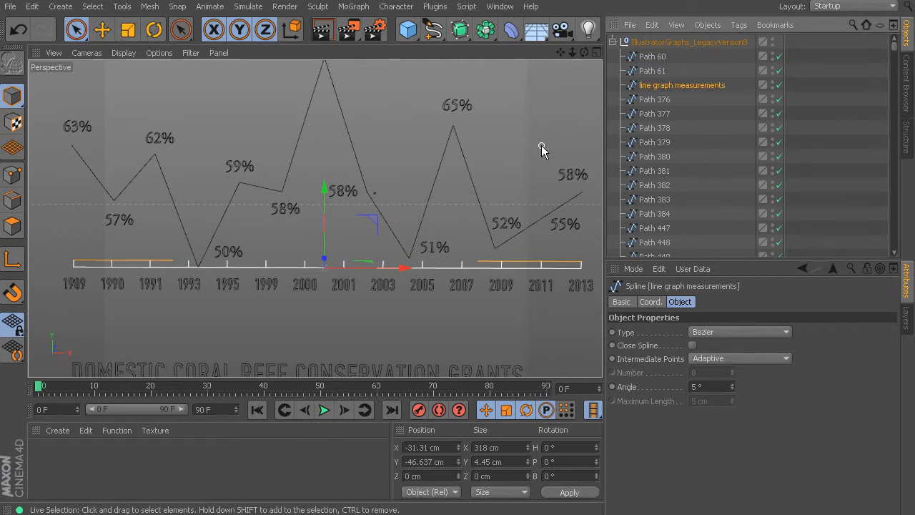
Examine the DOMESTIC CORAL REEF CONSERVATION GRANTS bar graph and how its dollar icons and column outlines are split into paths.
scroll(315, 236, "down", 5)
scroll(317, 259, "up", 3)
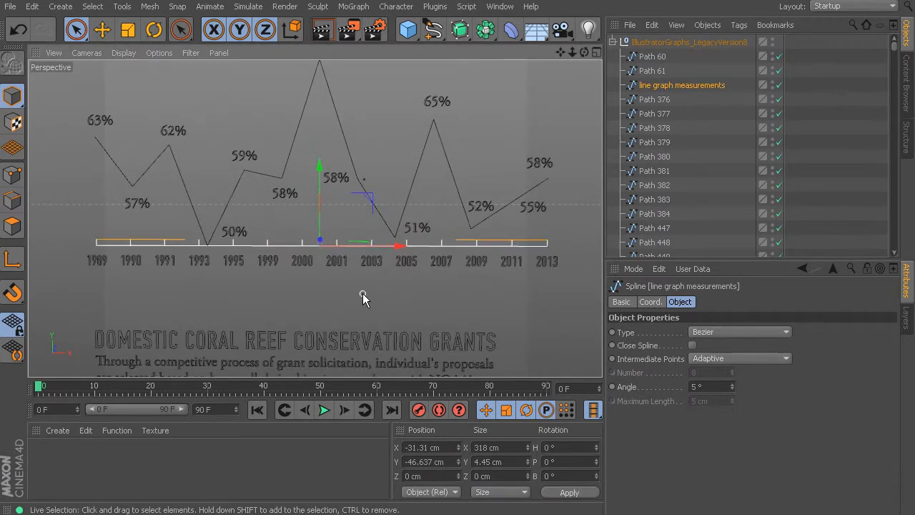
key("space")
middle_click(427, 345)
key("space")
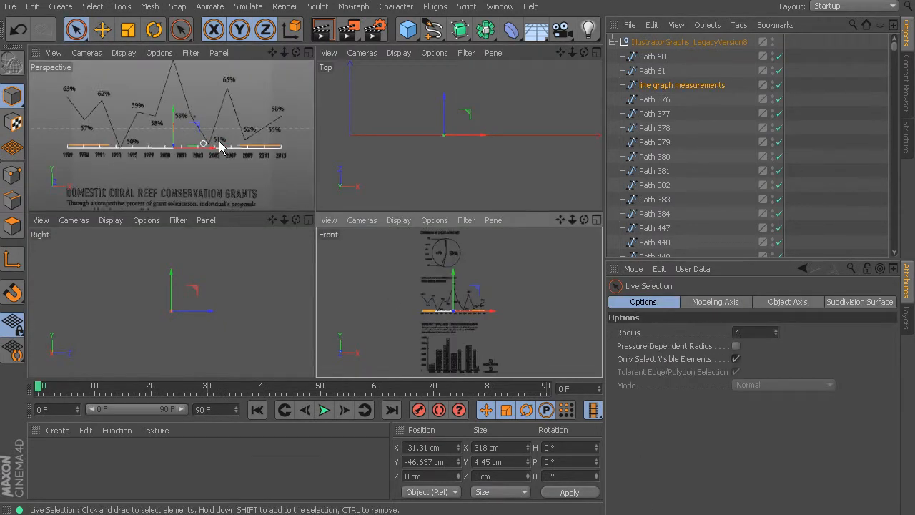
middle_click(205, 144)
middle_click_drag(377, 305, 327, 76, "alt")
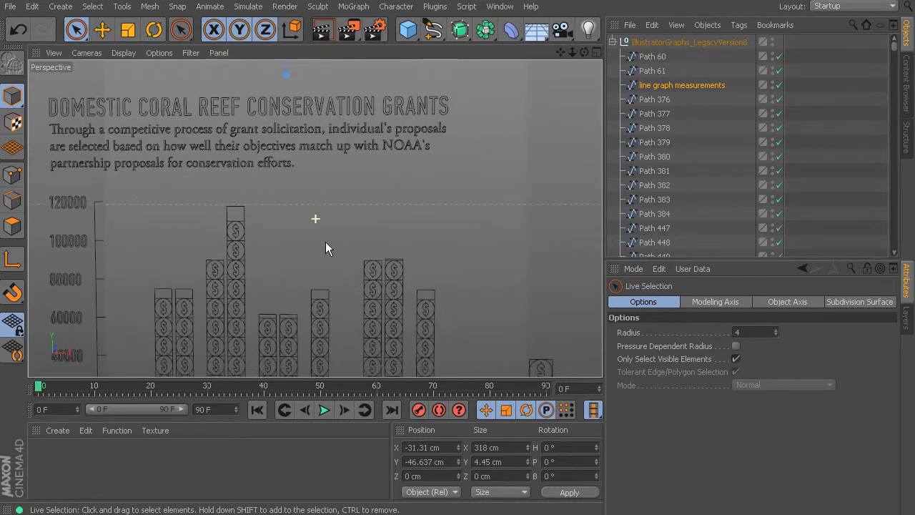
middle_click_drag(325, 247, 359, 116, "alt")
middle_click_drag(346, 223, 337, 174, "alt")
left_click_drag(190, 148, 206, 169, "alt")
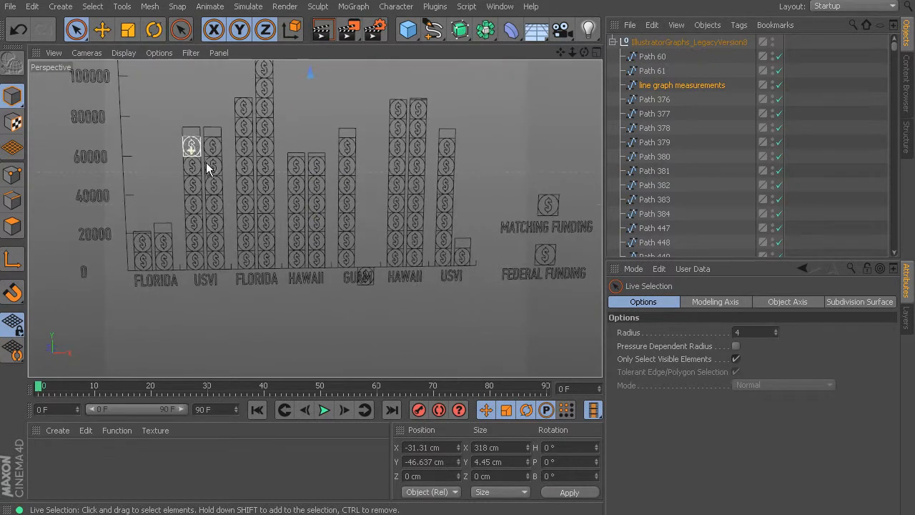
middle_click_drag(210, 148, 207, 244, "alt")
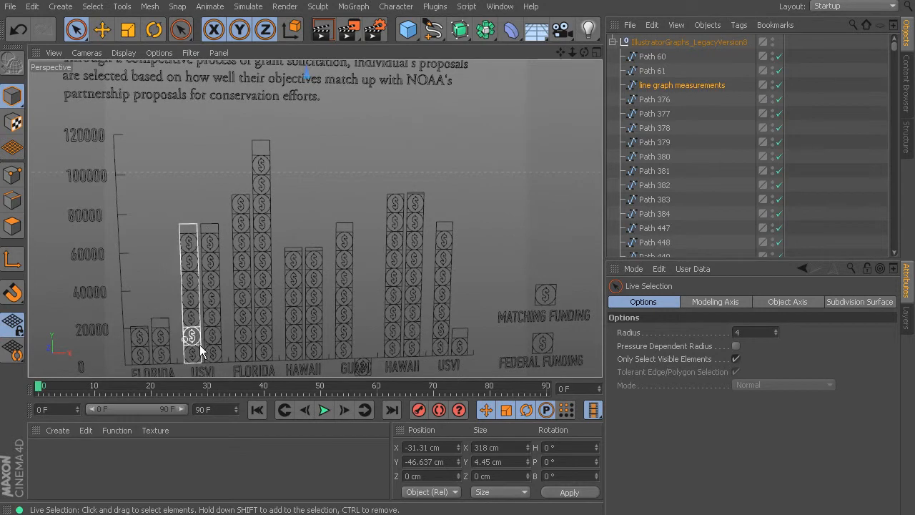
left_click_drag(410, 276, 392, 241, "alt")
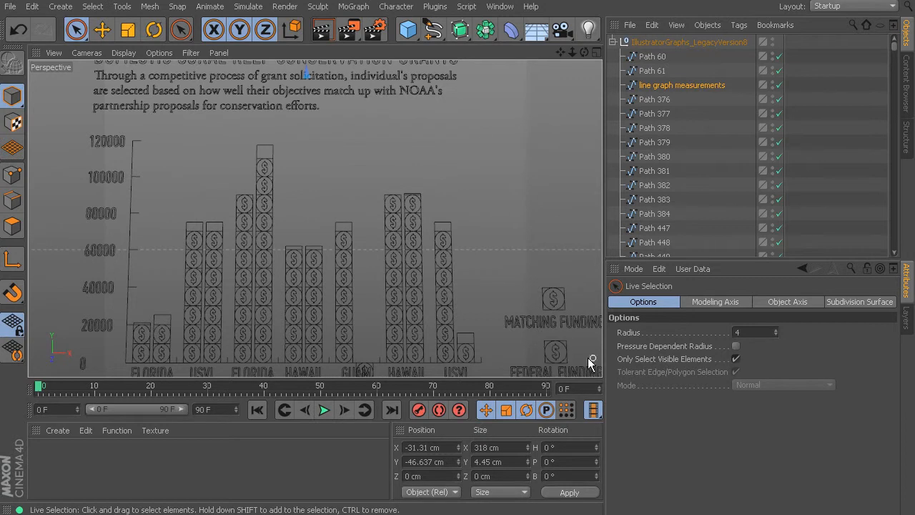
Delete the square frame around the MATCHING FUNDING dollar icon and check the remaining circle and dollar sign spline.
scroll(583, 302, "up", 10)
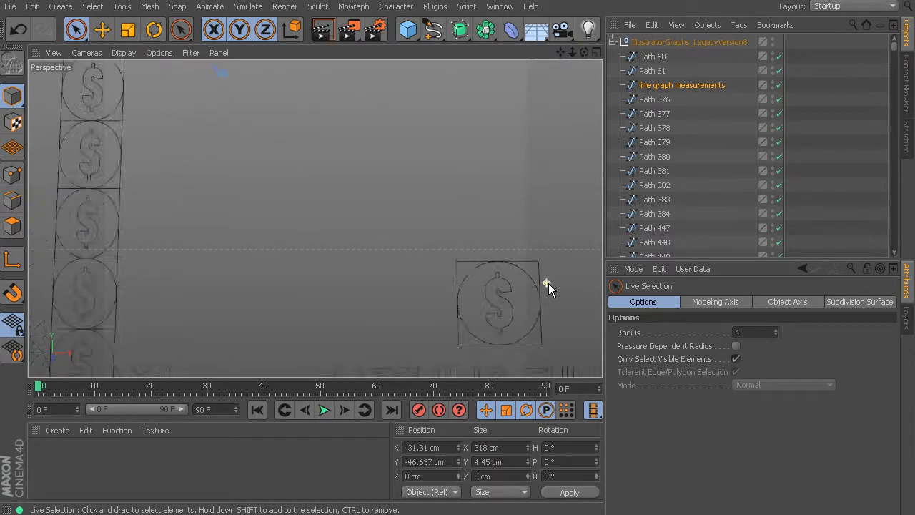
left_click(536, 266)
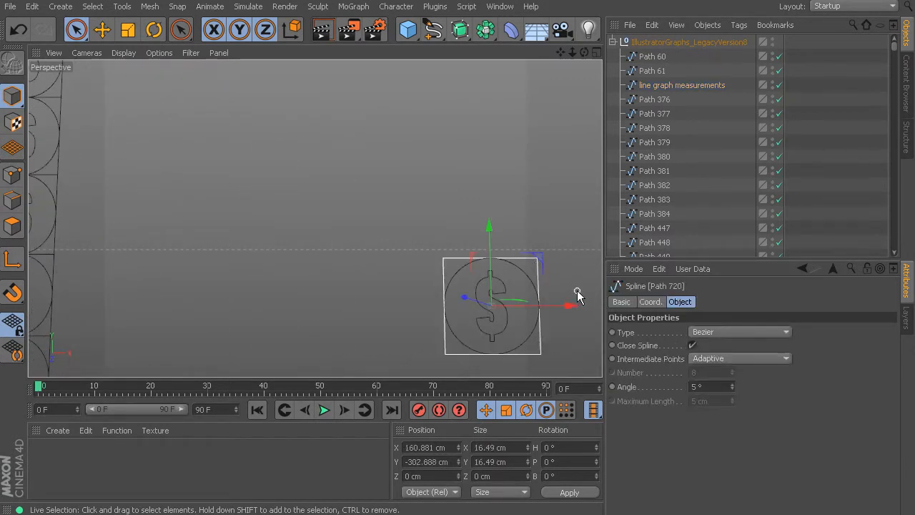
left_click(582, 290)
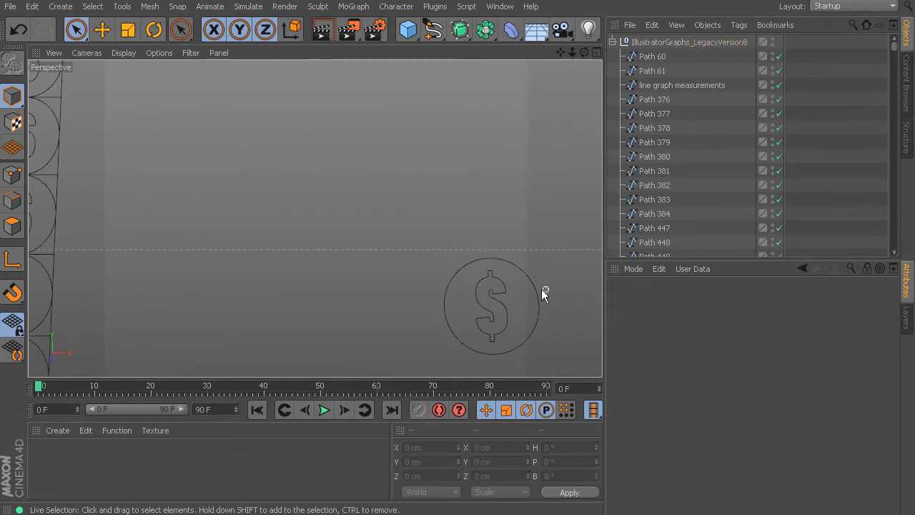
left_click(500, 295)
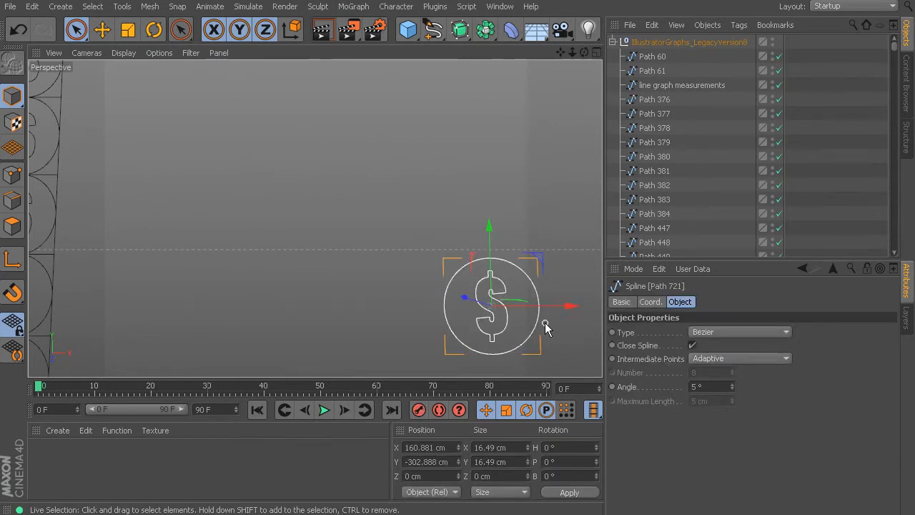
left_click(382, 299)
scroll(343, 328, "down", 4)
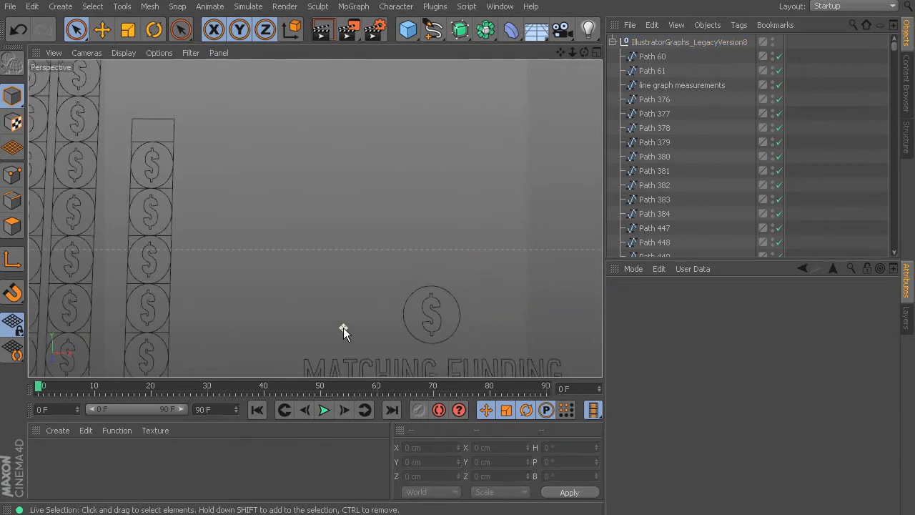
Examine the stray dollar icon overlapping the GUAM label below the bar graph.
middle_click_drag(294, 350, 383, 160, "alt")
scroll(356, 191, "down", 4)
middle_click_drag(293, 277, 507, 213, "alt")
scroll(464, 181, "down", 1)
scroll(384, 168, "up", 10)
scroll(455, 192, "up", 3)
scroll(455, 192, "down", 6)
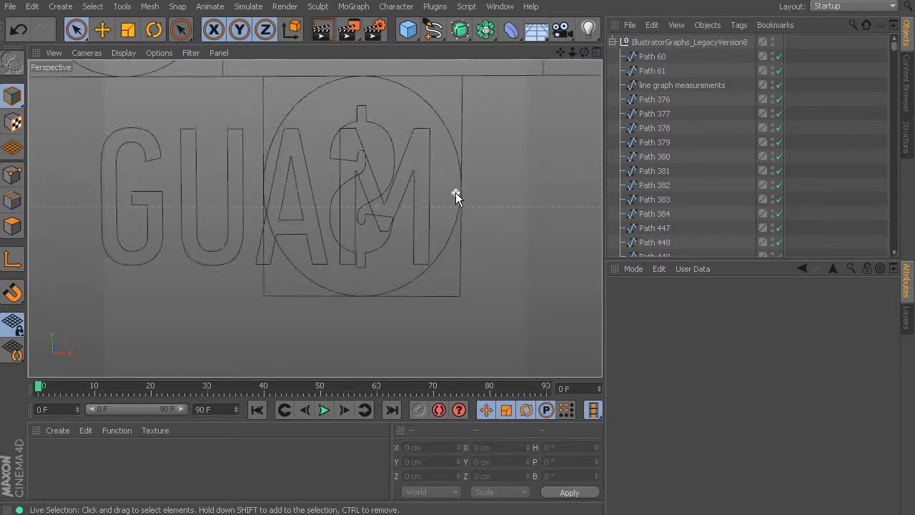
left_click_drag(486, 192, 434, 206, "alt")
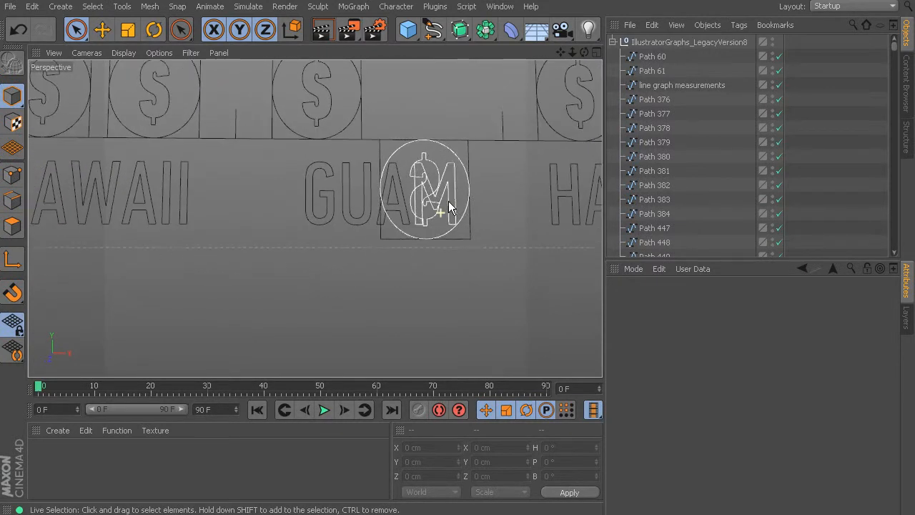
In the Front view, delete the square frame around the stray dollar icon overlapping the GUAM label.
middle_click(425, 174)
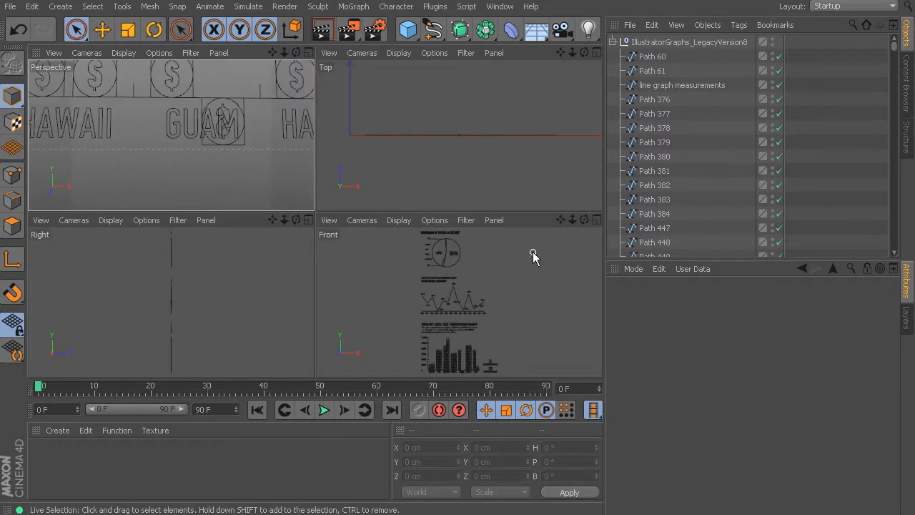
middle_click(486, 295)
scroll(370, 314, "up", 5)
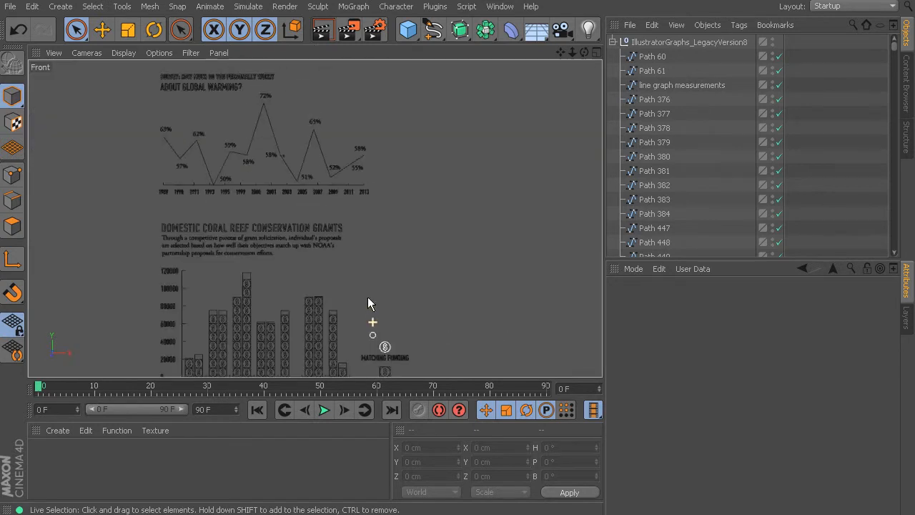
scroll(335, 292, "up", 1)
middle_click_drag(237, 366, 412, 170, "alt")
middle_click_drag(389, 290, 389, 169, "alt")
scroll(342, 209, "up", 8)
scroll(358, 288, "up", 6)
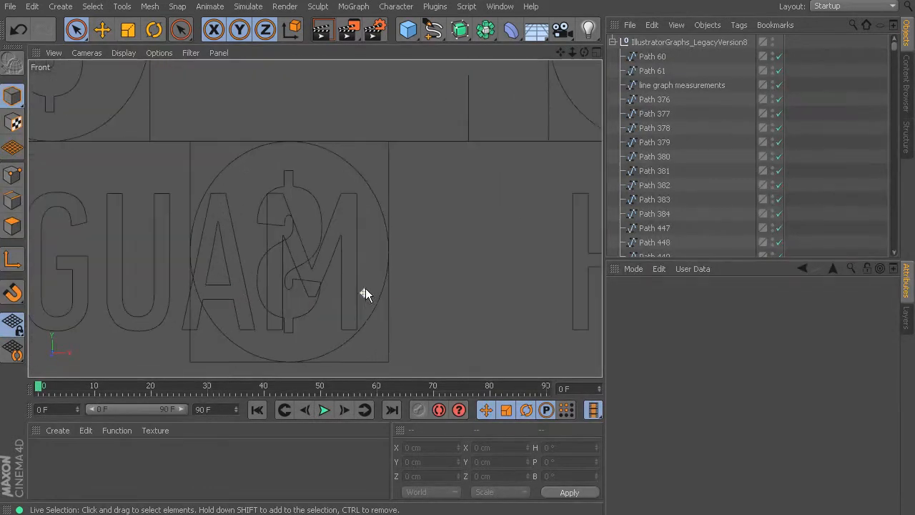
middle_click_drag(367, 255, 401, 220, "alt")
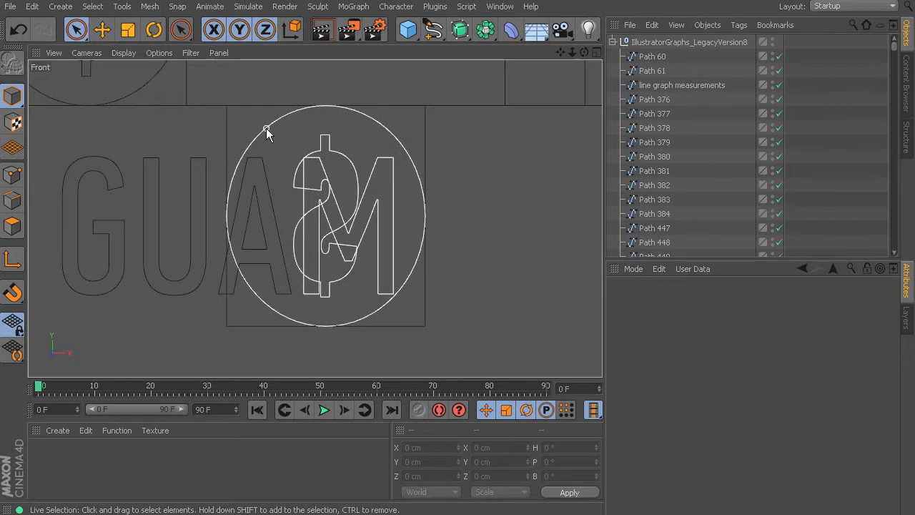
left_click(226, 128)
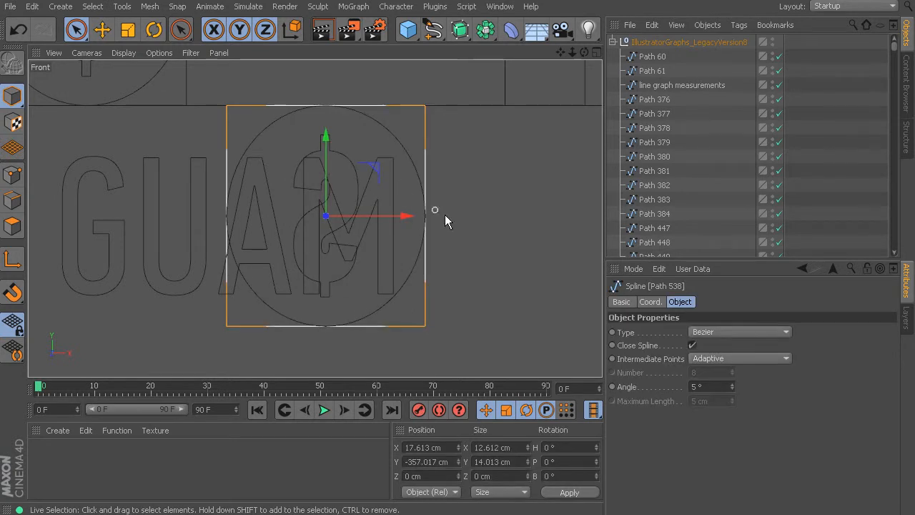
left_click(546, 284)
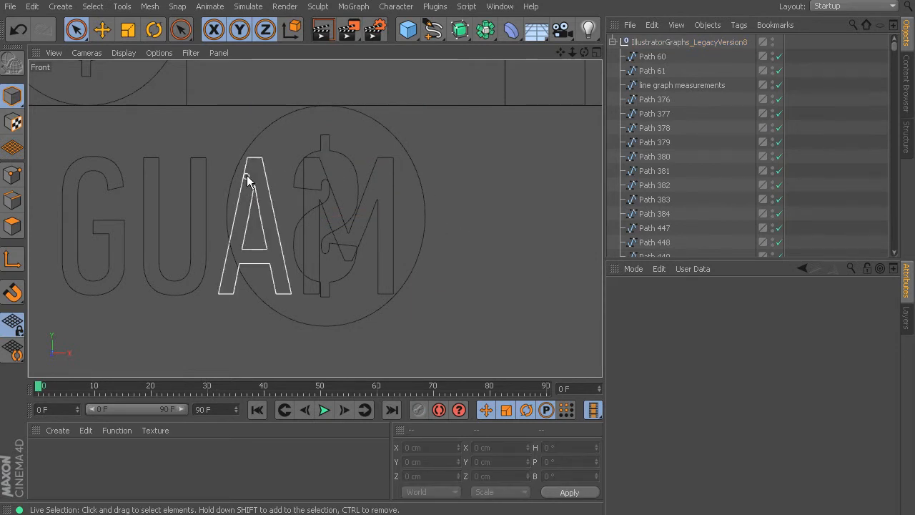
Select the spline joining the stray icon with the letter M and delete the circle's four points in point mode.
left_click(268, 134)
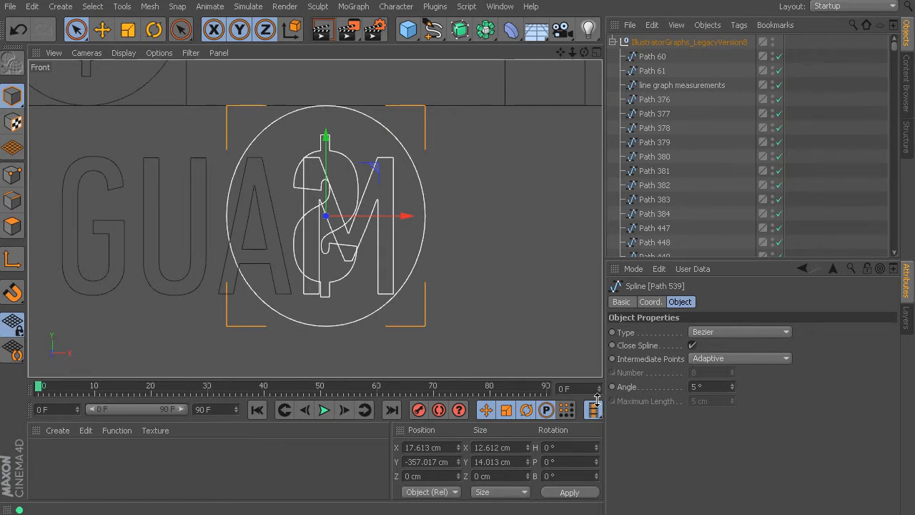
left_click(10, 175)
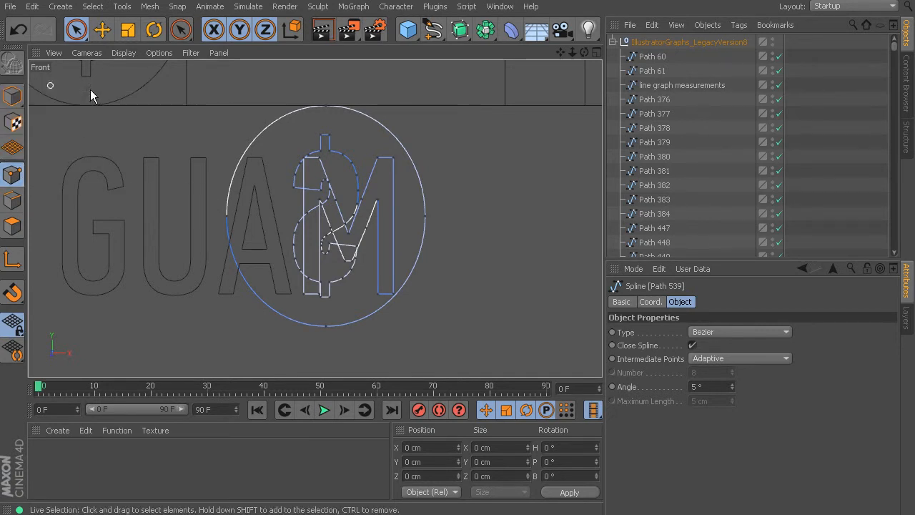
left_click(425, 214)
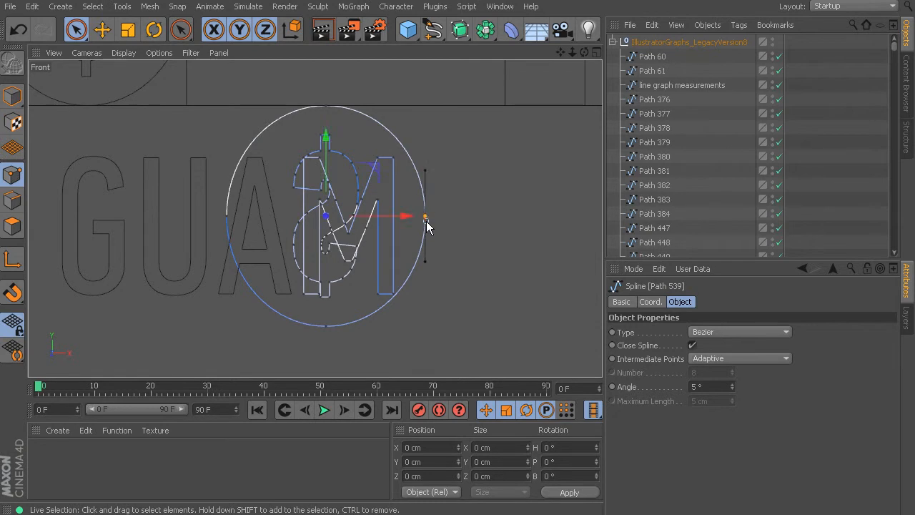
left_click(326, 107, "shift")
left_click(227, 214, "shift")
left_click(327, 325, "shift")
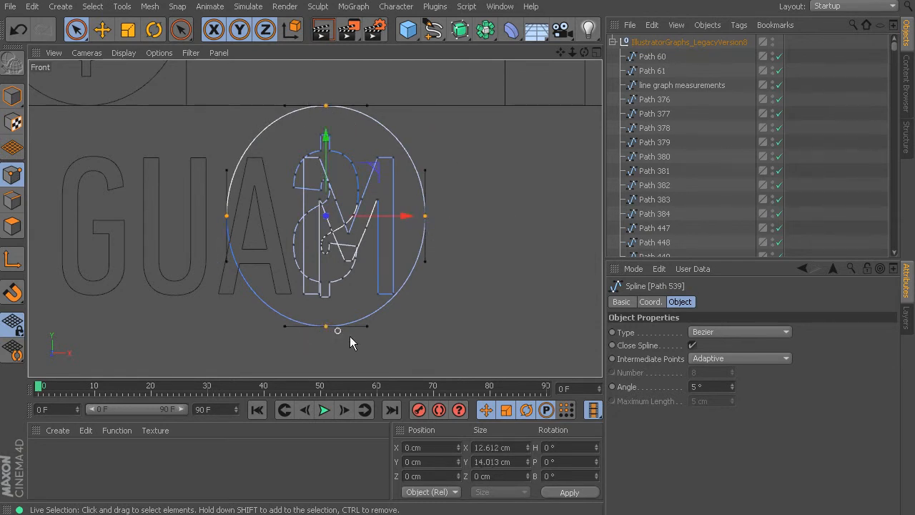
key("Delete")
Delete the points of the stray dollar sign's top stem and its right-hand curve down to the inner hook.
scroll(378, 257, "up", 3)
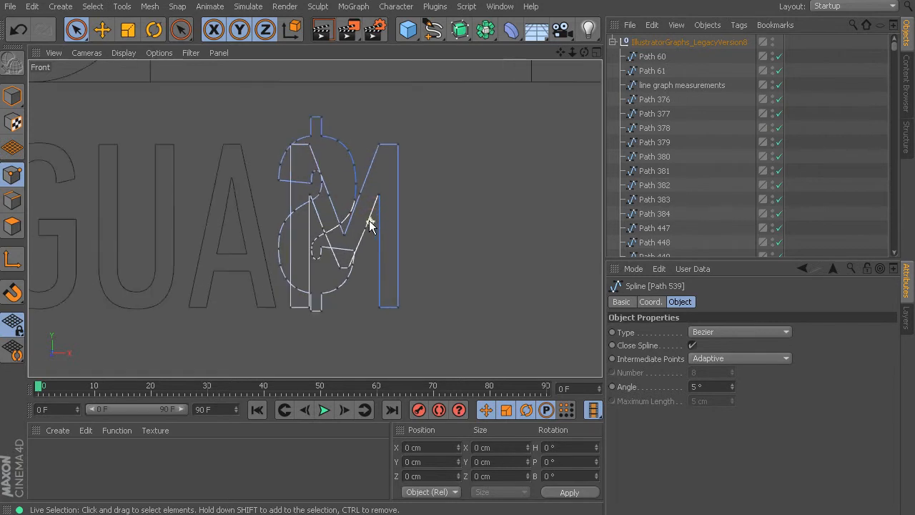
left_click(301, 100, "shift")
left_click(287, 73, "shift")
mouse_move(306, 104)
left_mouse_down("shift")
mouse_move(335, 118)
mouse_move(348, 150)
mouse_move(314, 107)
mouse_move(351, 151)
mouse_move(350, 178)
mouse_move(343, 207)
mouse_move(298, 253)
mouse_move(293, 273)
left_mouse_up("shift")
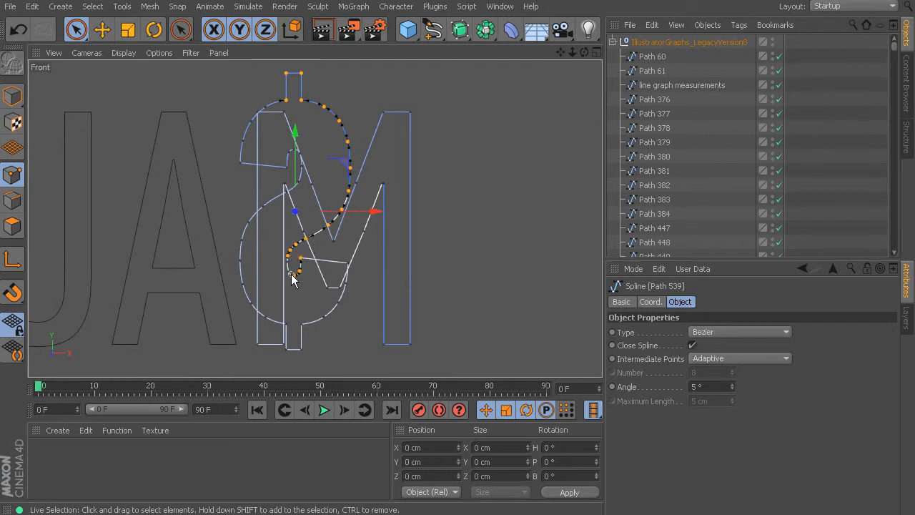
key("Delete")
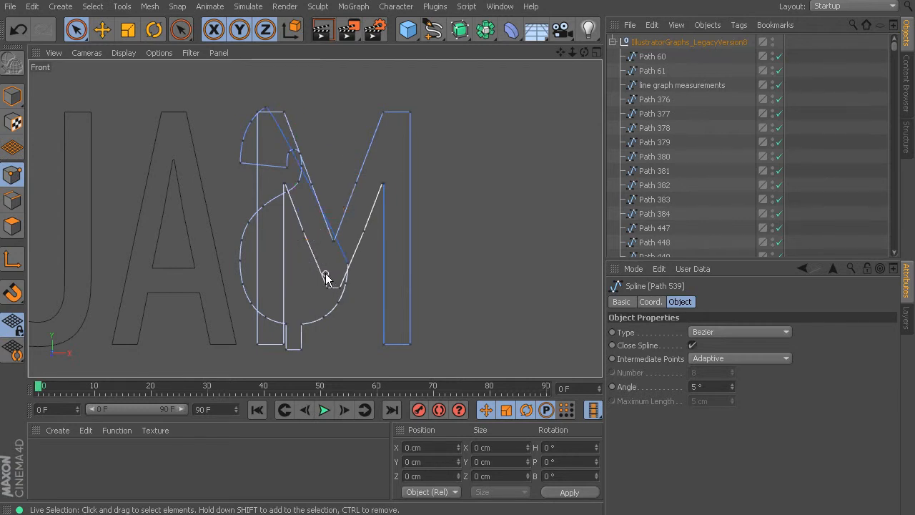
Delete the points along the stray dollar sign's lower curve and bottom stem.
mouse_move(348, 266)
left_mouse_down()
mouse_move(339, 306)
mouse_move(347, 286)
left_mouse_up()
mouse_move(330, 318)
left_mouse_down()
mouse_move(283, 356)
mouse_move(295, 333)
mouse_move(258, 315)
mouse_move(247, 290)
mouse_move(245, 228)
mouse_move(300, 183)
left_mouse_up()
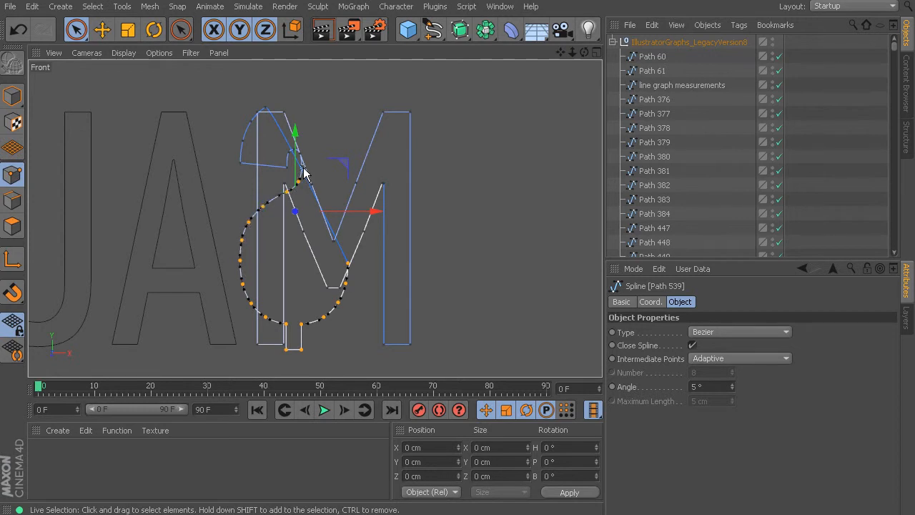
key("Delete")
Delete the dollar sign's remaining upper-left points so only the letter M is left in the spline, and check the GUAM label.
scroll(242, 132, "up", 3)
scroll(243, 128, "up", 3)
mouse_move(402, 245)
left_mouse_down()
mouse_move(406, 216)
mouse_move(374, 199)
mouse_move(371, 247)
left_mouse_up()
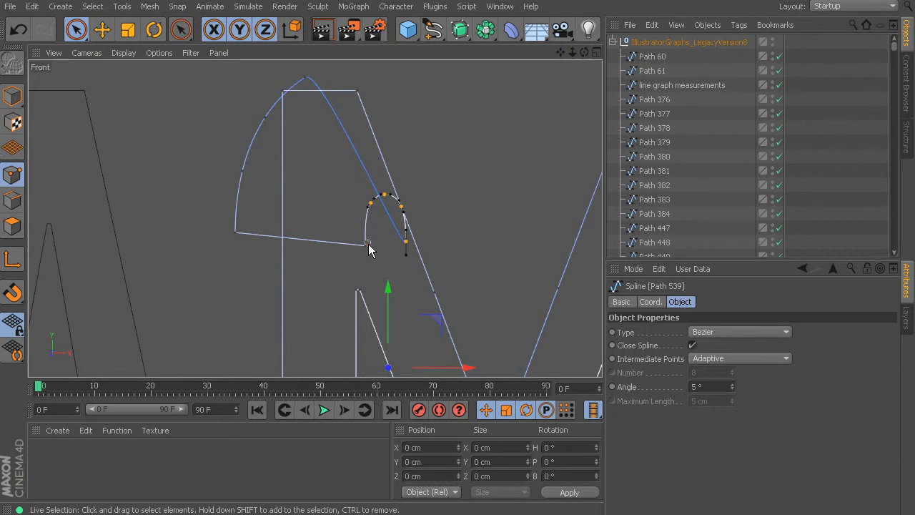
mouse_move(282, 241)
left_mouse_down()
mouse_move(234, 237)
mouse_move(251, 161)
mouse_move(245, 167)
left_mouse_up()
mouse_move(262, 127)
left_mouse_down()
mouse_move(278, 105)
mouse_move(308, 108)
mouse_move(310, 80)
left_mouse_up()
key("Delete")
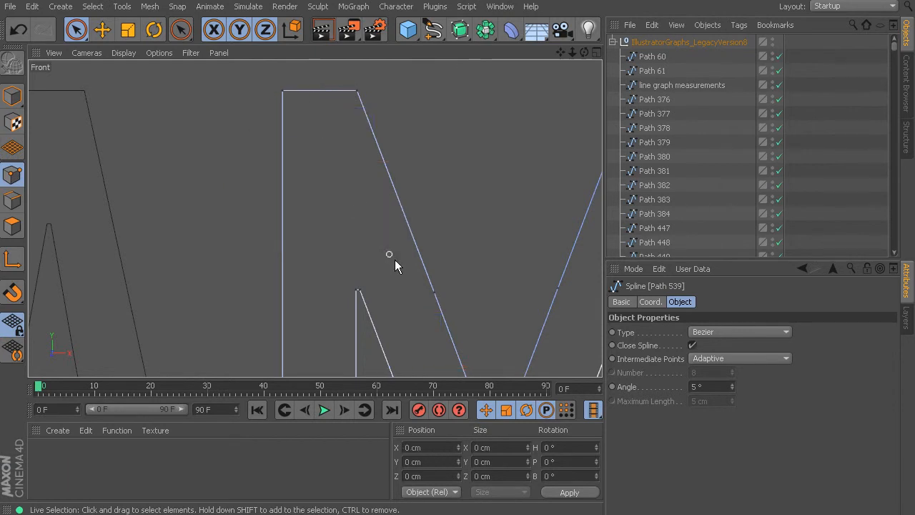
scroll(457, 281, "down", 10)
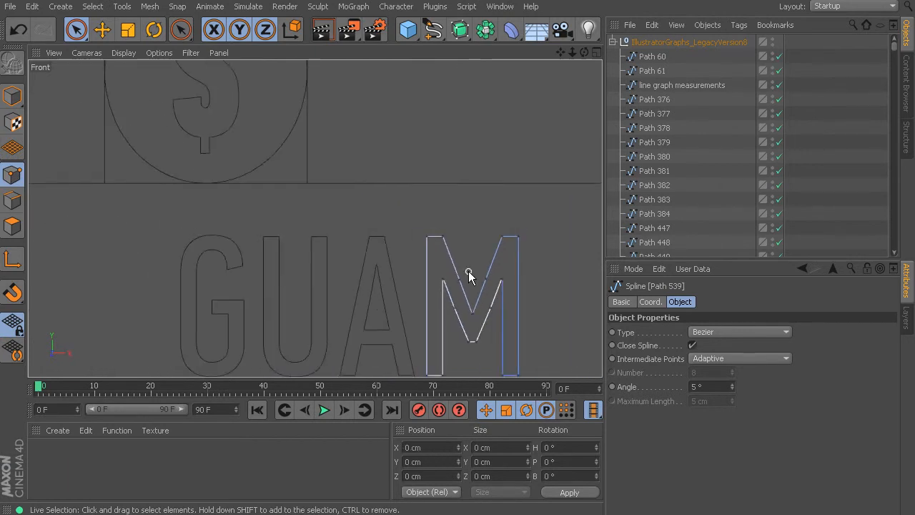
Look over the cleaned bar graph and return to the BREAKDOWN OF SPECIES IN THE REEF pie chart.
scroll(469, 275, "down", 2)
scroll(478, 279, "down", 10)
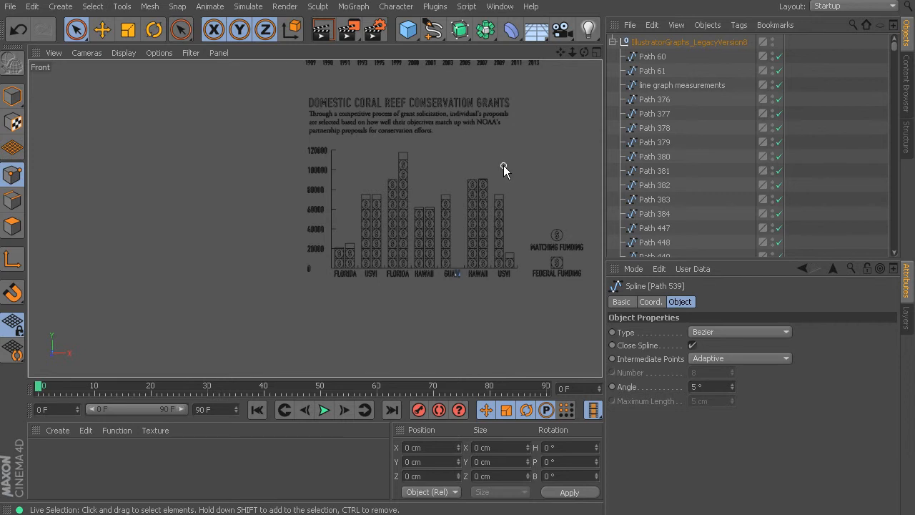
middle_click_drag(503, 165, 296, 355, "alt")
middle_click_drag(274, 165, 319, 375, "alt")
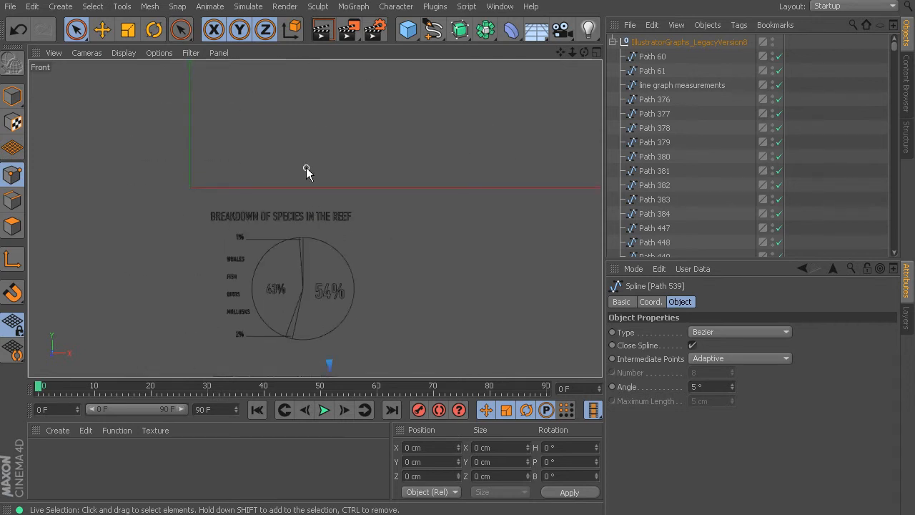